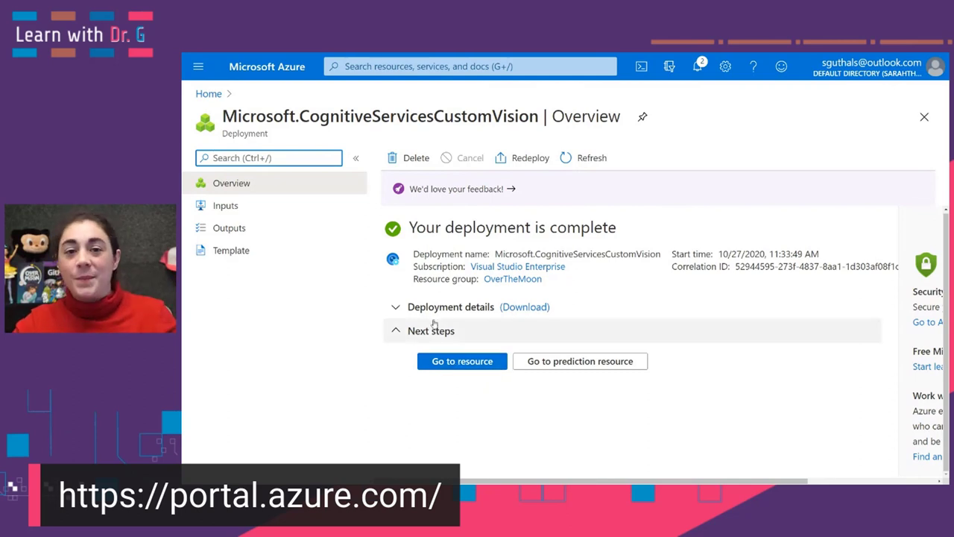
Step: Find the resource groups through the portal search and open the FindBungee resource in the OverTheMoon group
click(221, 68)
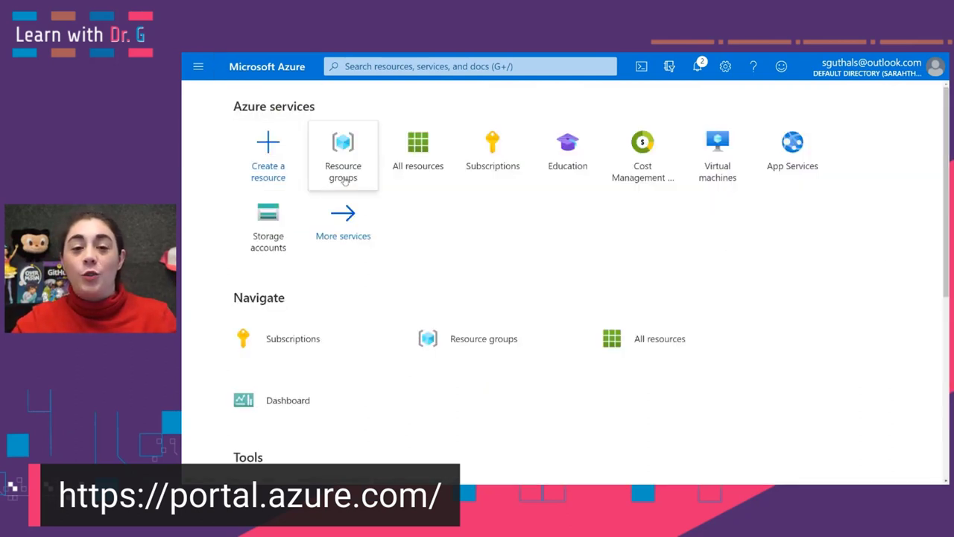
mouse_move(343, 179)
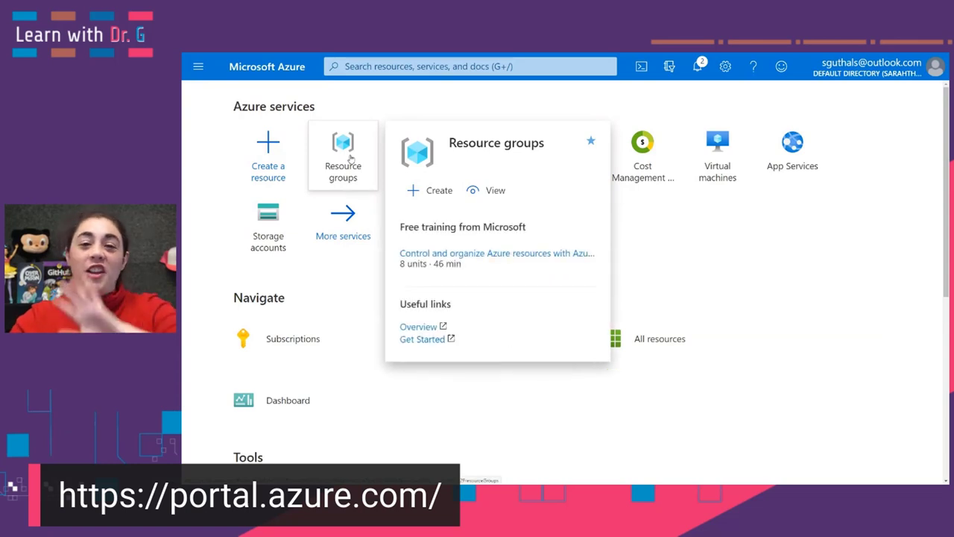
click(391, 69)
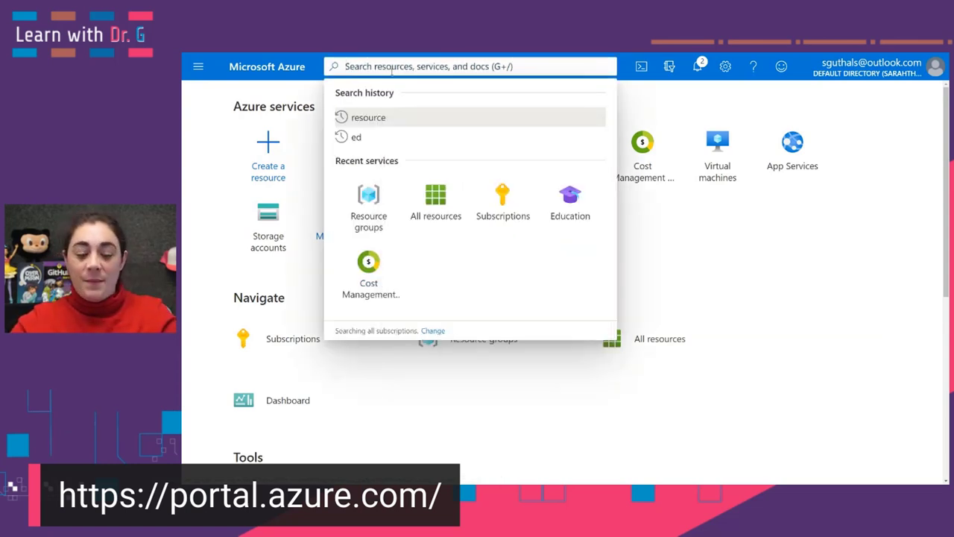
text(Resource)
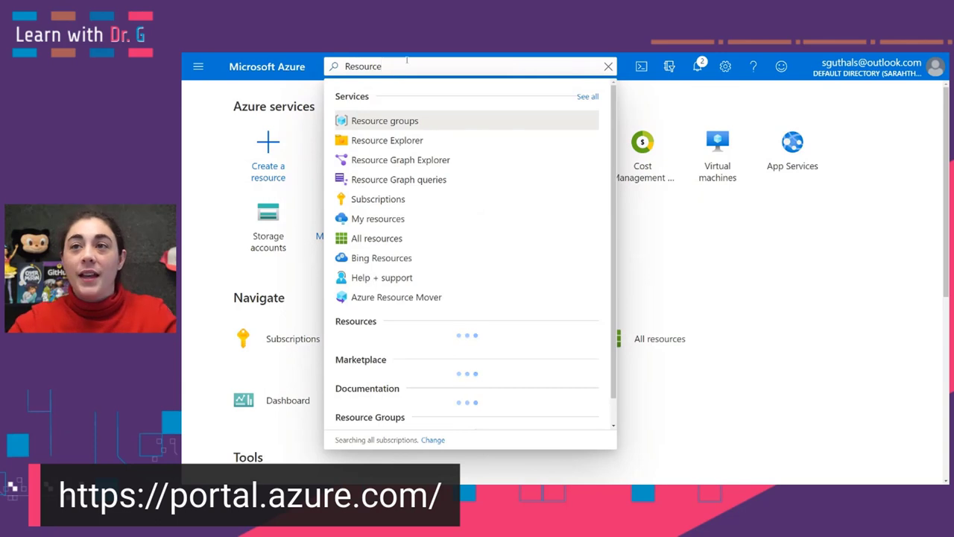
click(396, 120)
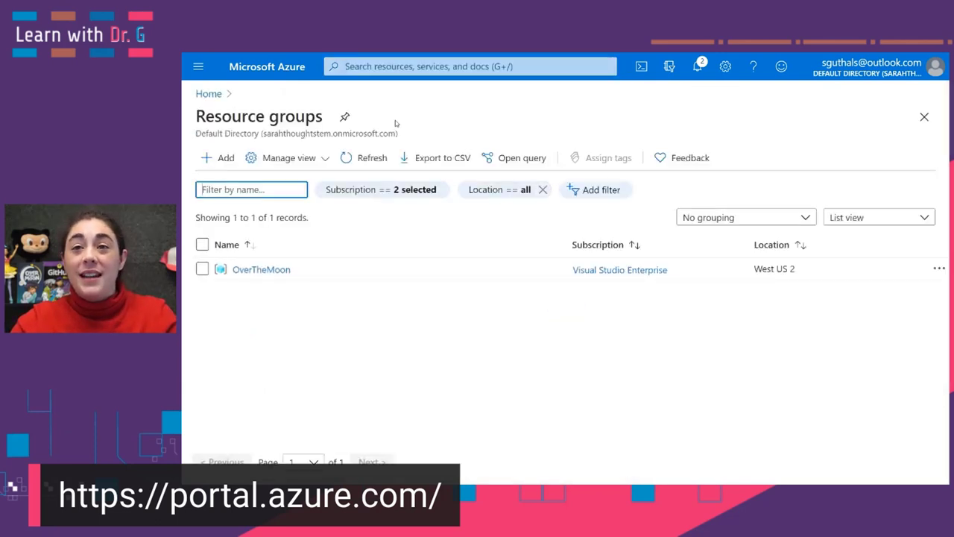
click(273, 271)
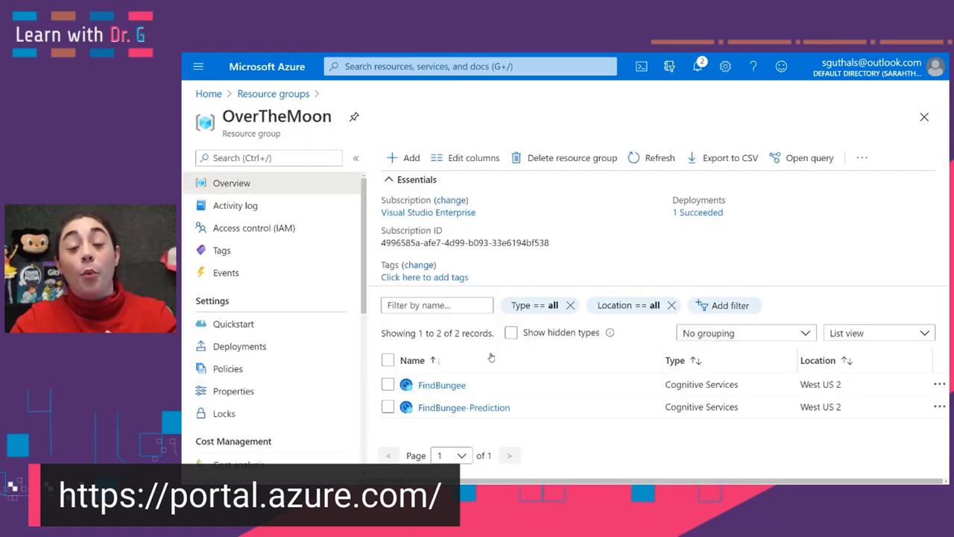
click(425, 386)
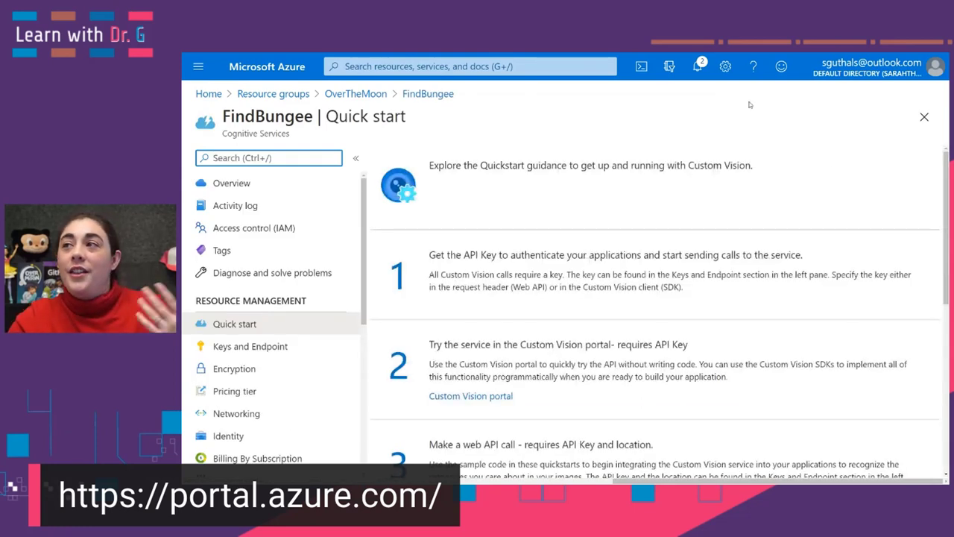
Step: Go to the newly deployed resource from its deployment notification
click(695, 71)
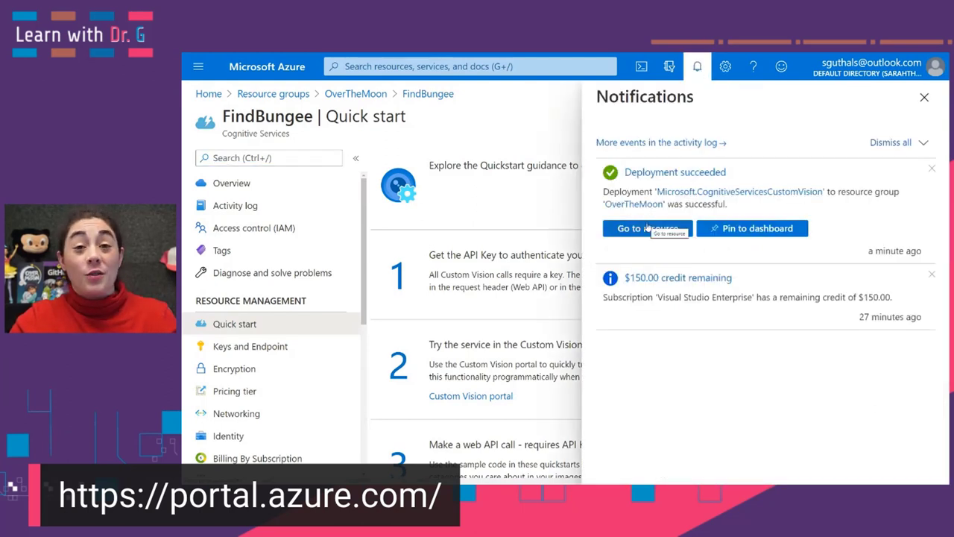
click(647, 228)
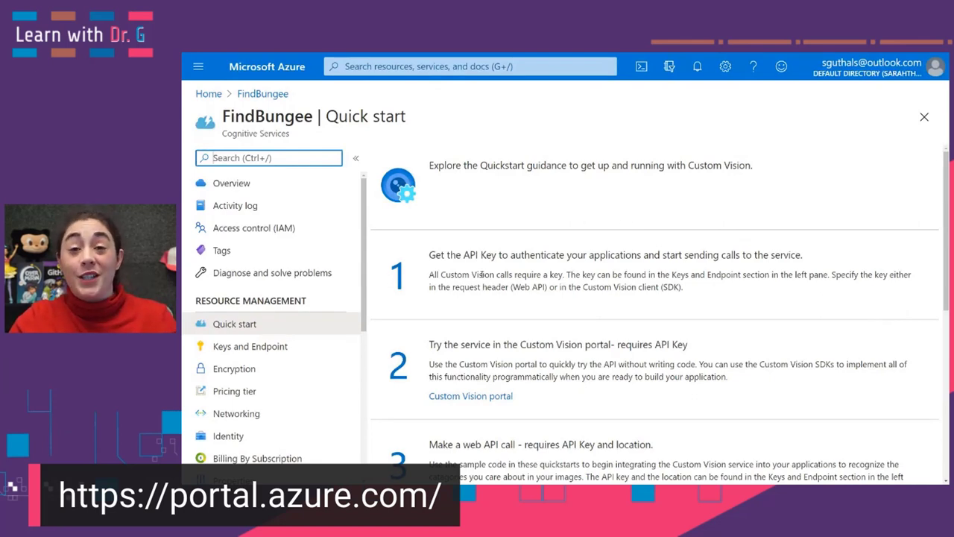
Step: Review the FindBungee Quick start guidance, then open the Custom Vision portal from it and sign in
scroll(483, 276, down, 1)
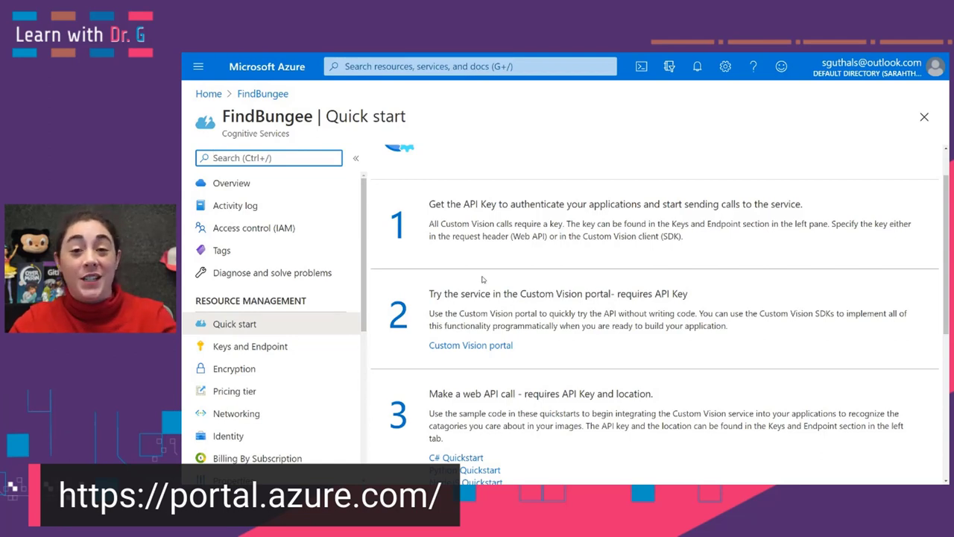
scroll(482, 280, down, 2)
scroll(482, 279, down, 2)
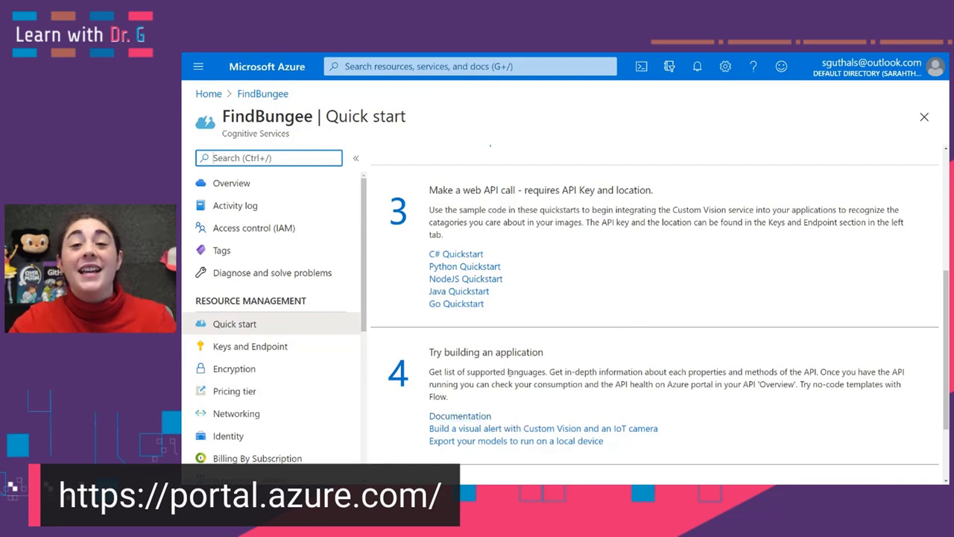
scroll(510, 367, up, 3)
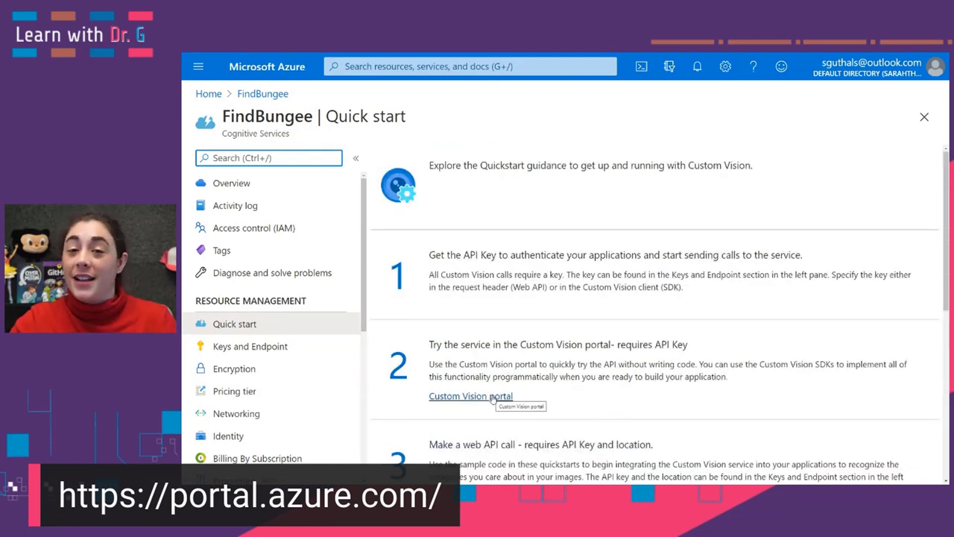
click(492, 396)
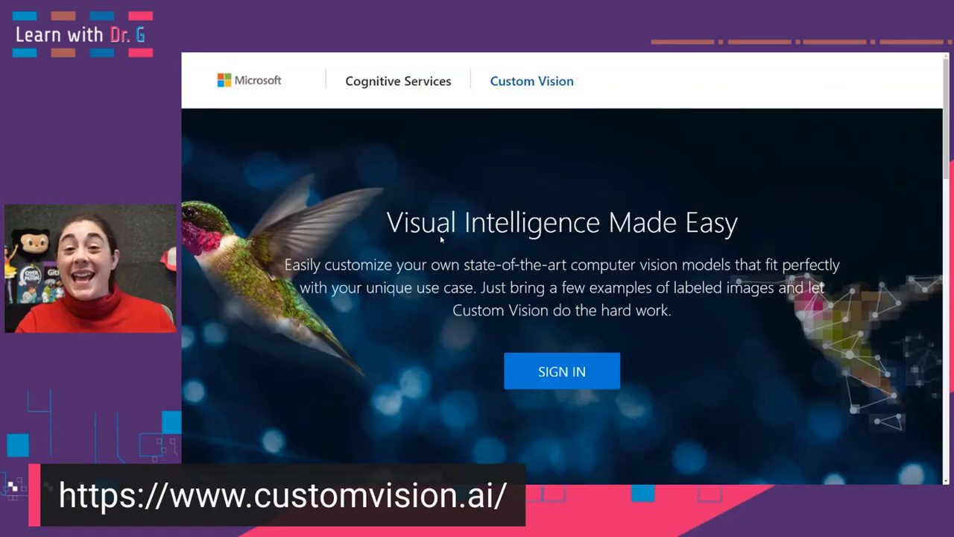
click(568, 368)
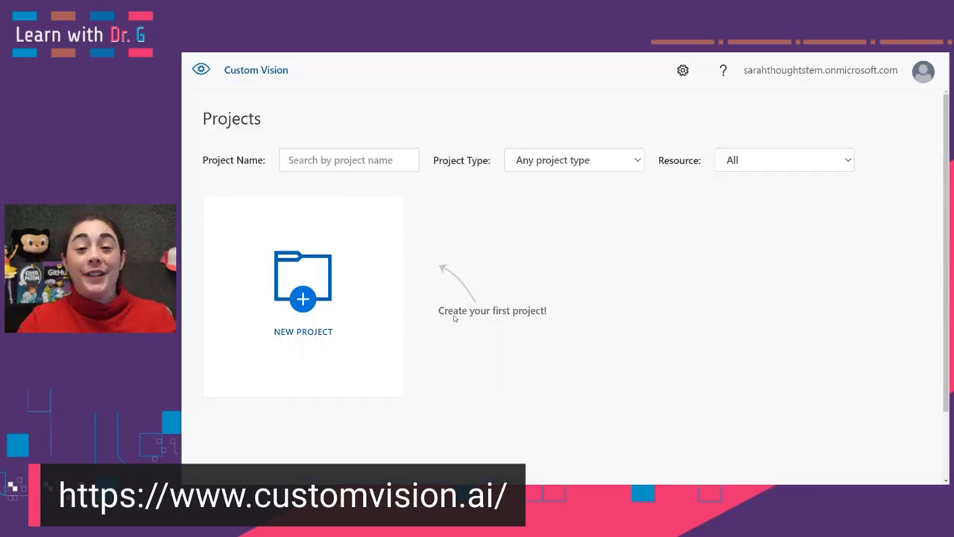
Step: Start a new project named FindBungee with the description "A quick Custom Vision to find Bungee on the Moon"
click(334, 290)
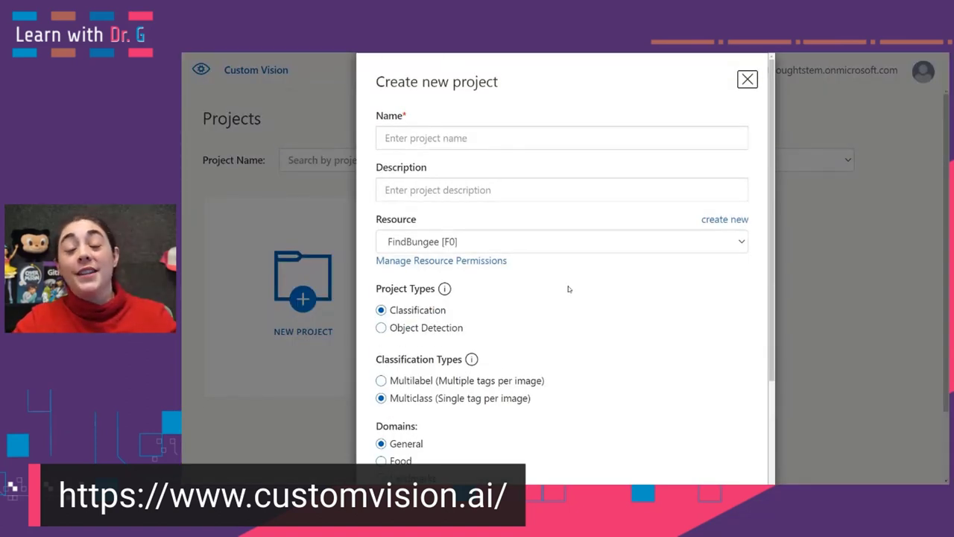
click(488, 140)
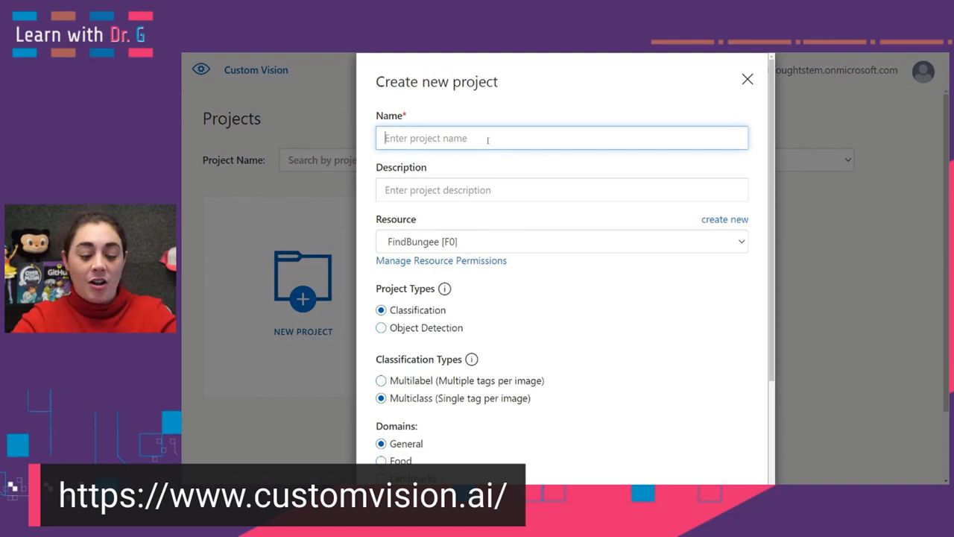
text(FindBungee)
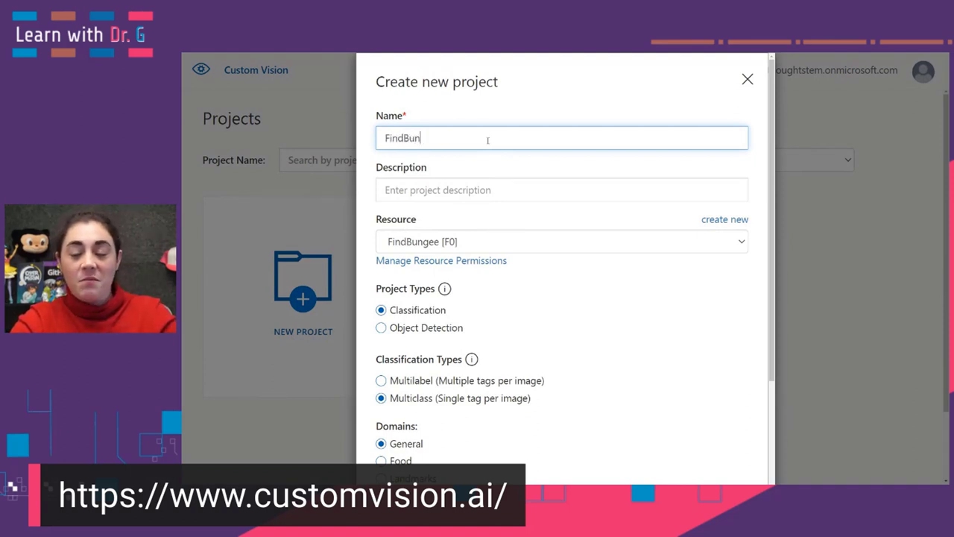
click(464, 187)
text(A quick Custom Vision to find Bungee on the Moon)
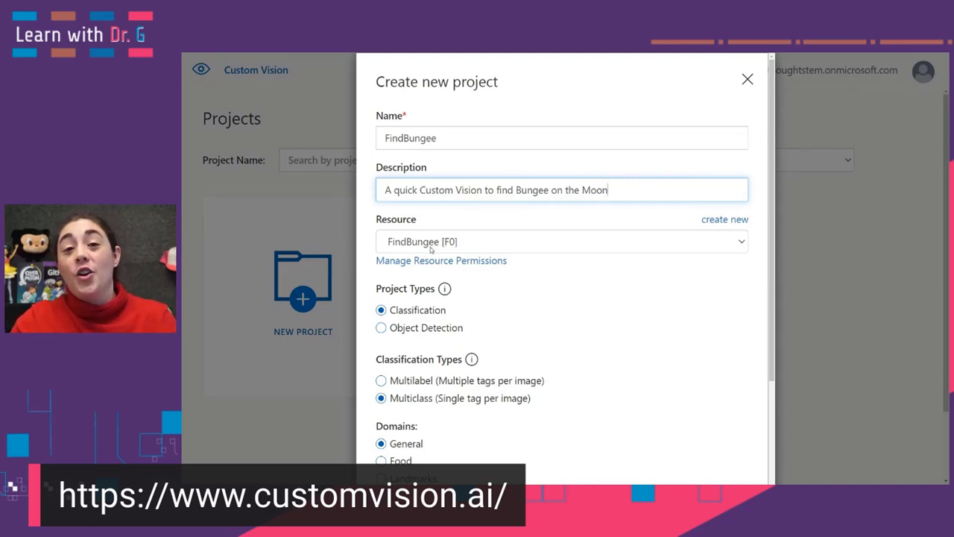
Step: Keep the FindBungee [F0] resource, set the project type to Object Detection with the General domain, and create the project
click(431, 250)
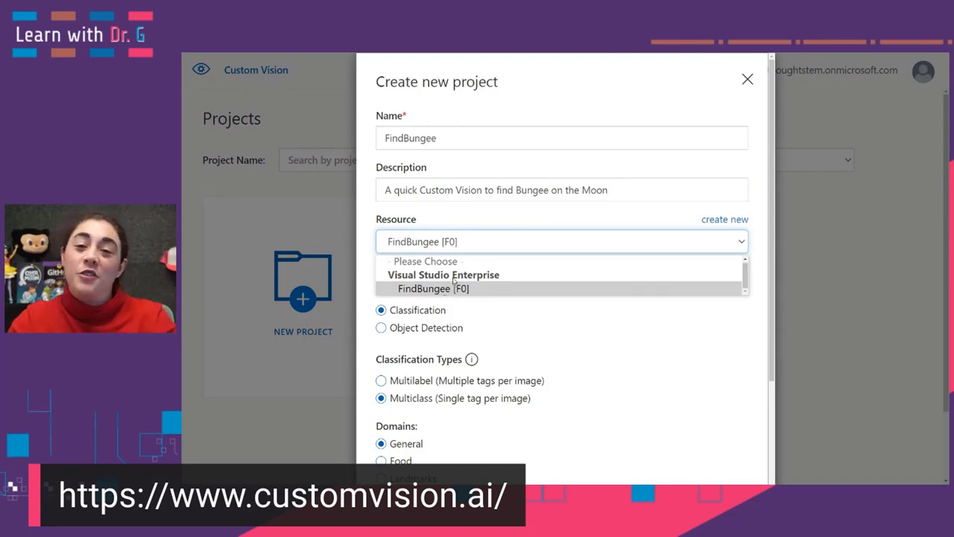
click(478, 225)
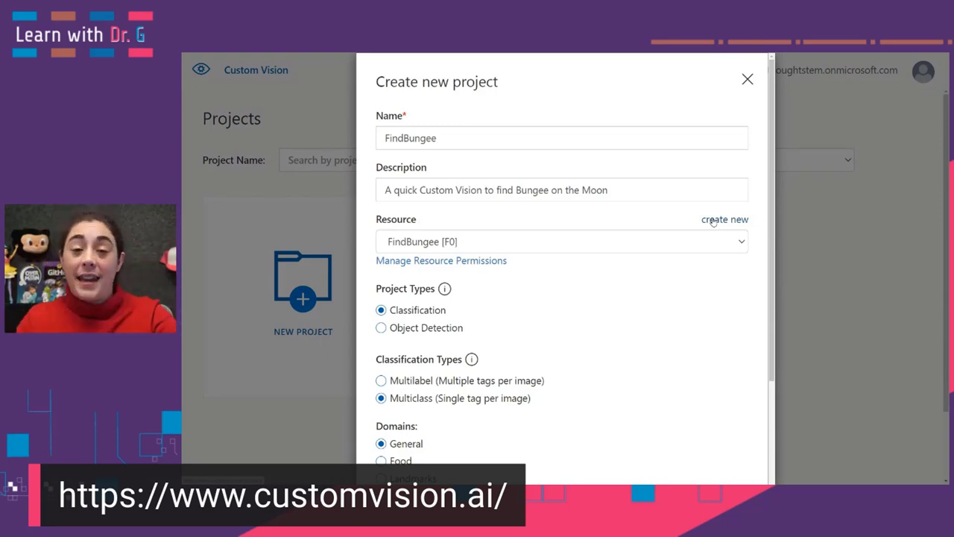
scroll(603, 289, down, 3)
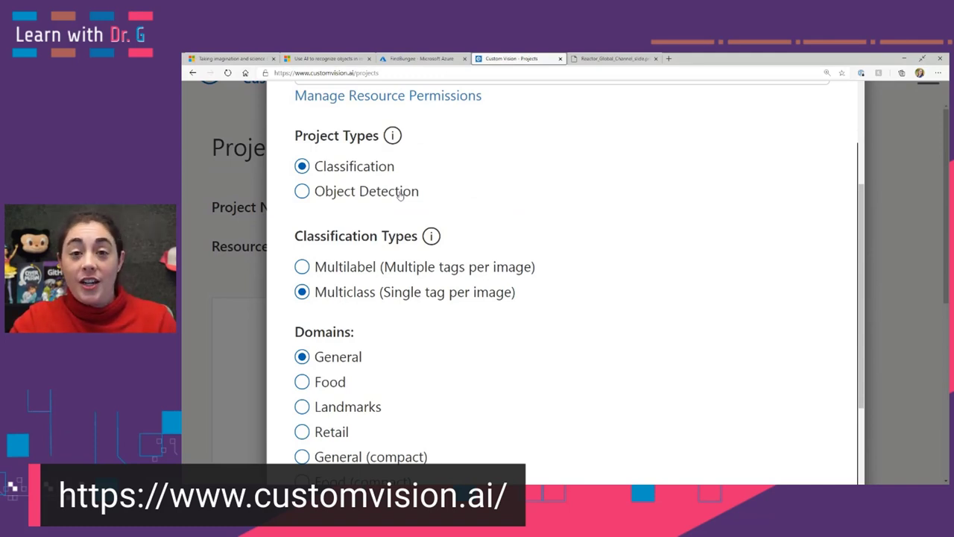
click(400, 194)
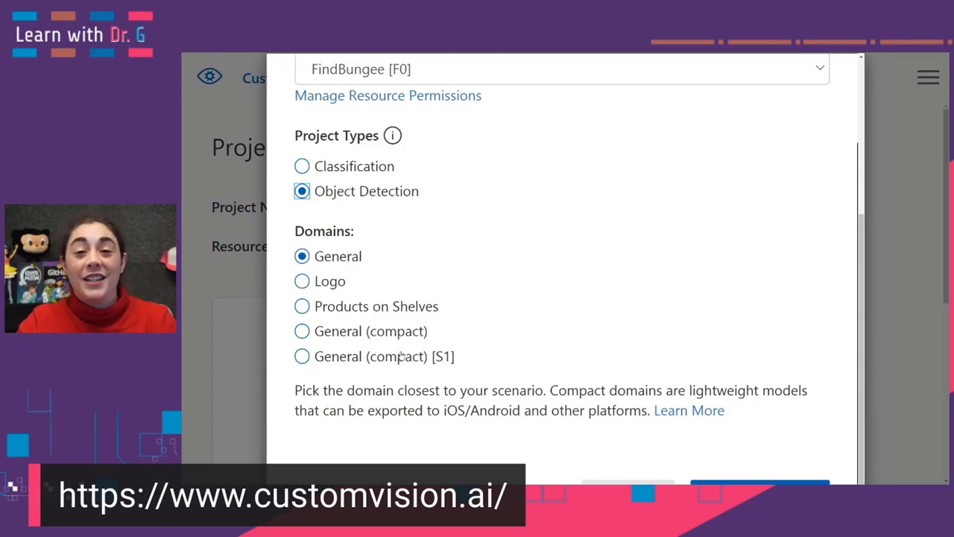
scroll(600, 370, down, 1)
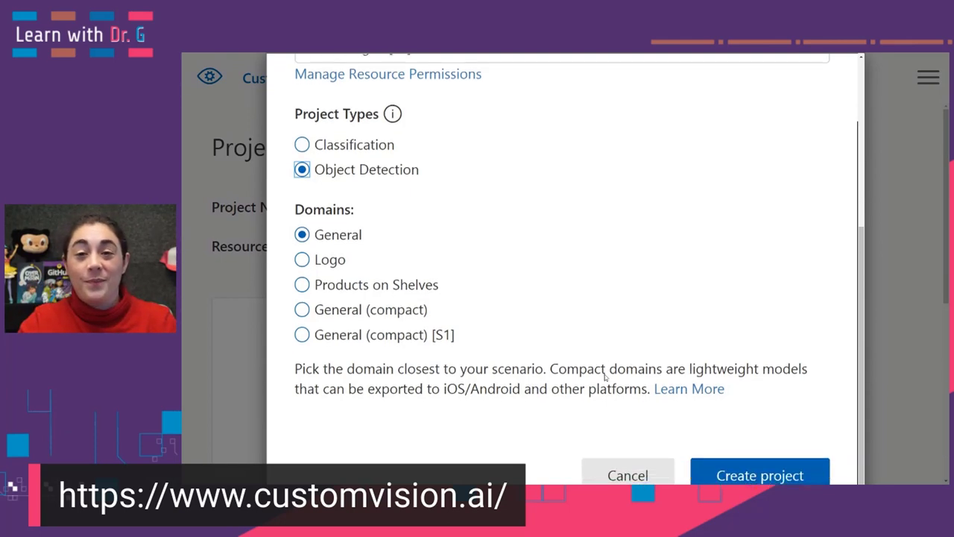
click(728, 475)
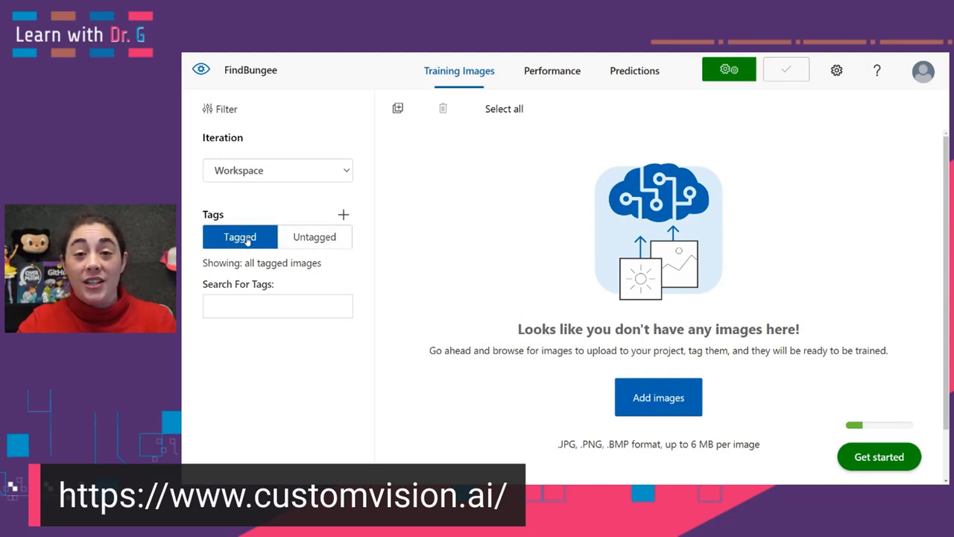
Step: Switch to the untagged images and upload one training image of Bungee sitting at the moonlit window
click(293, 238)
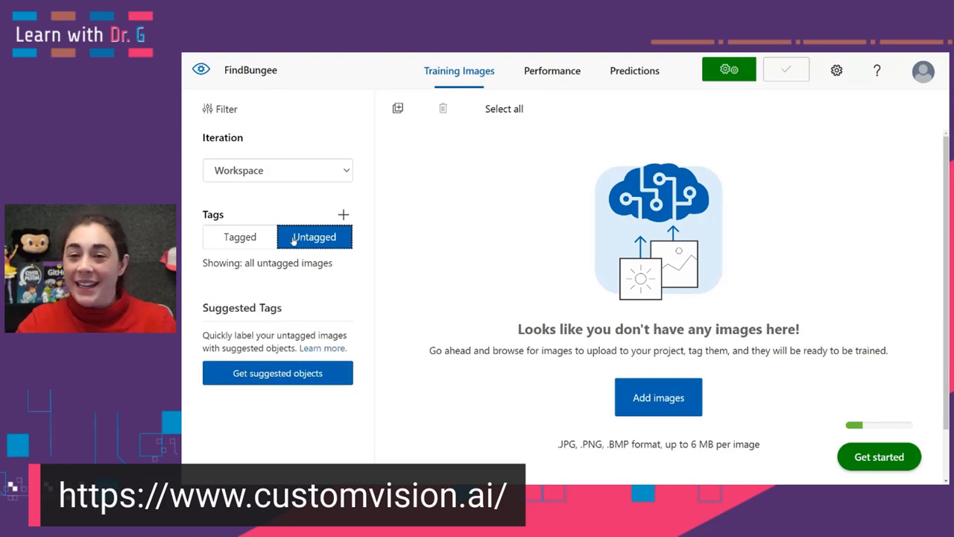
click(658, 397)
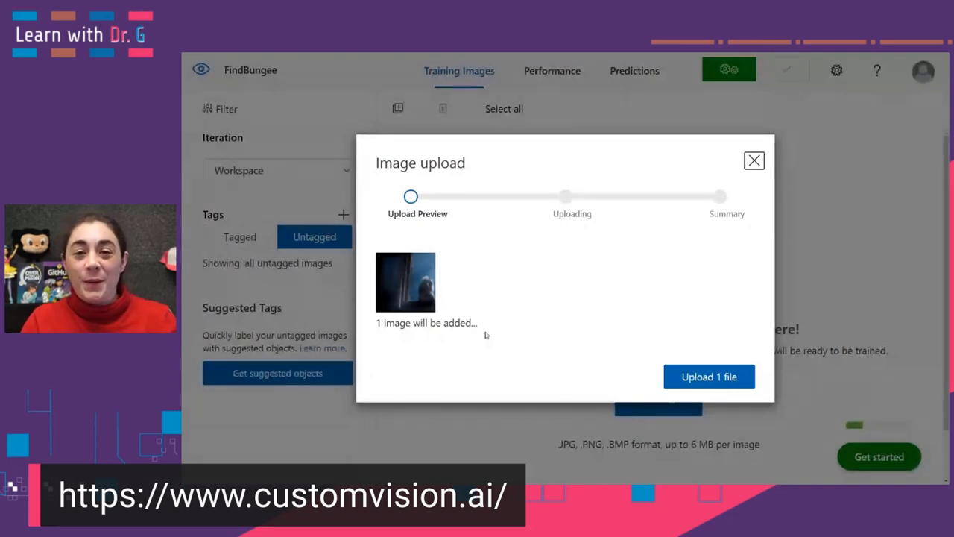
click(678, 378)
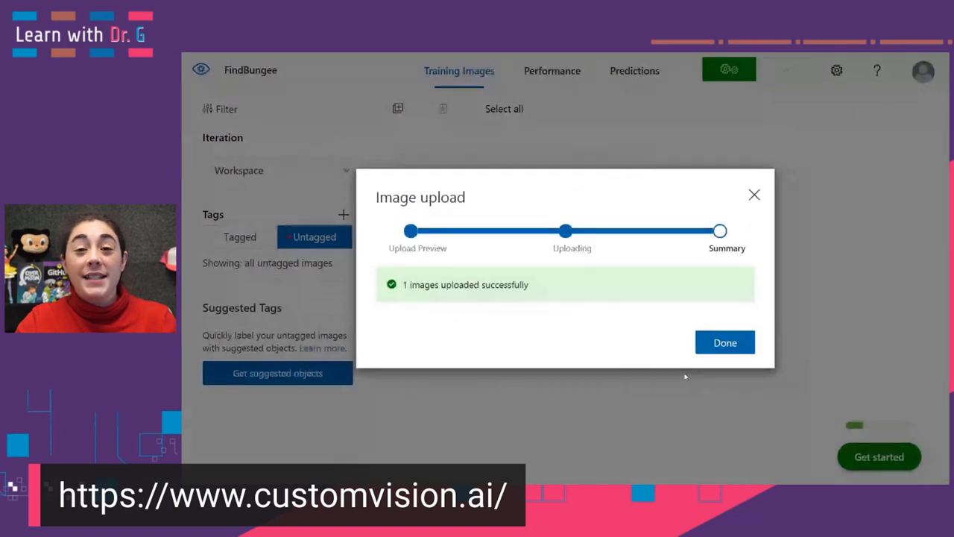
click(715, 341)
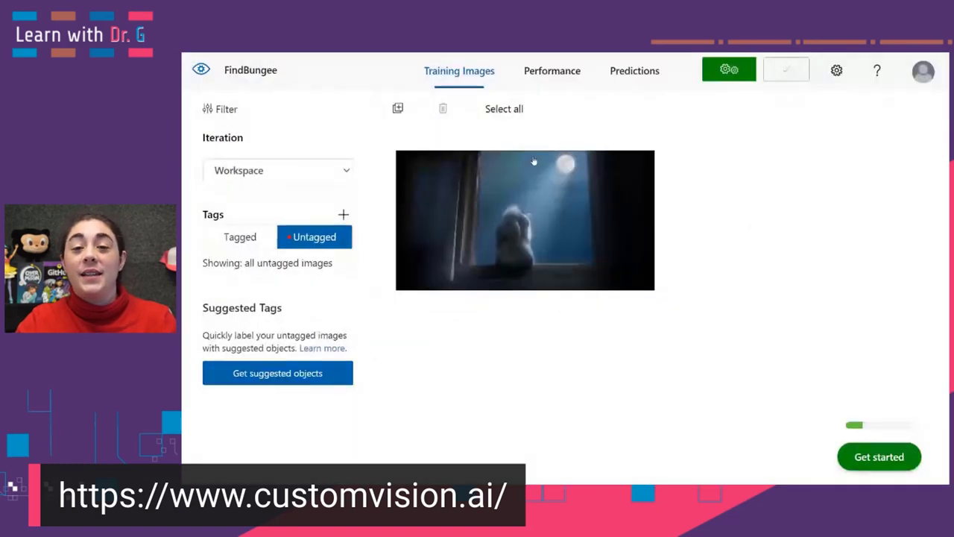
Step: Open the uploaded image, select the suggested region around the rabbit, and tag it "bungee"
click(524, 269)
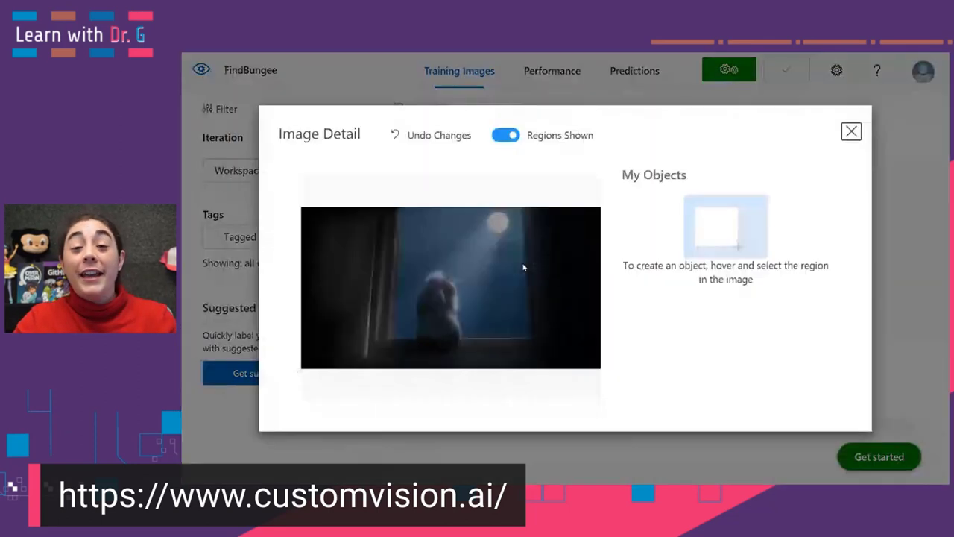
mouse_move(451, 302)
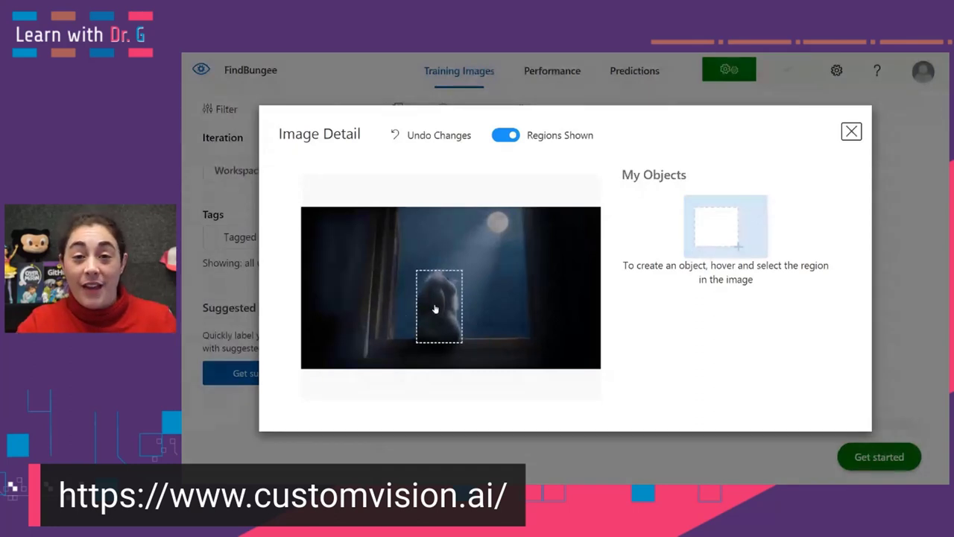
click(436, 309)
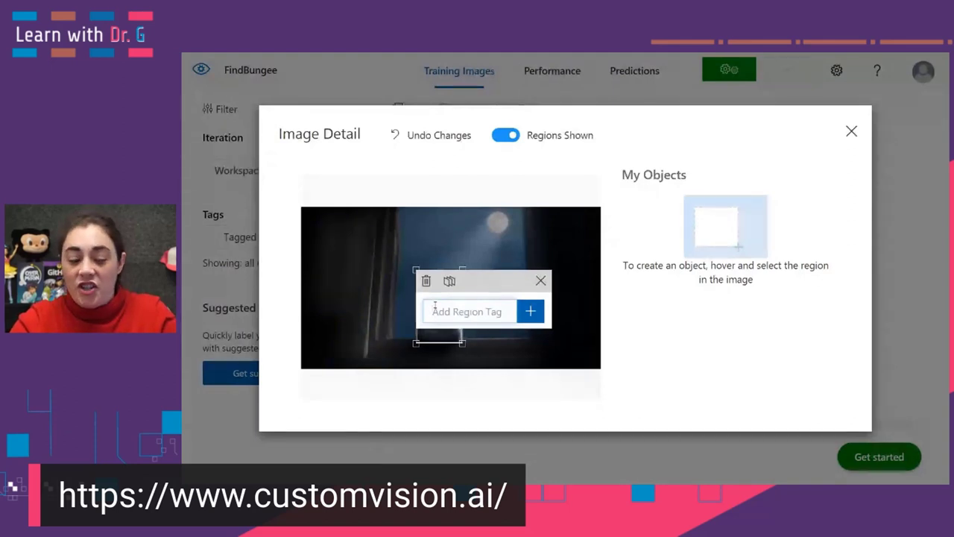
text(bungee)
key(Return)
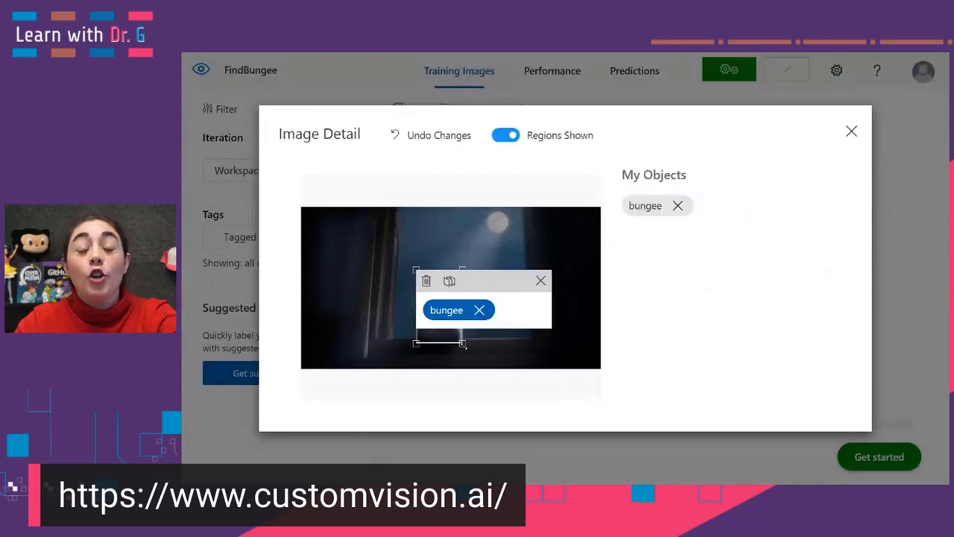
Step: Tighten the lower corner of the bungee region to fit the rabbit and deselect the region
drag(463, 344, 464, 340)
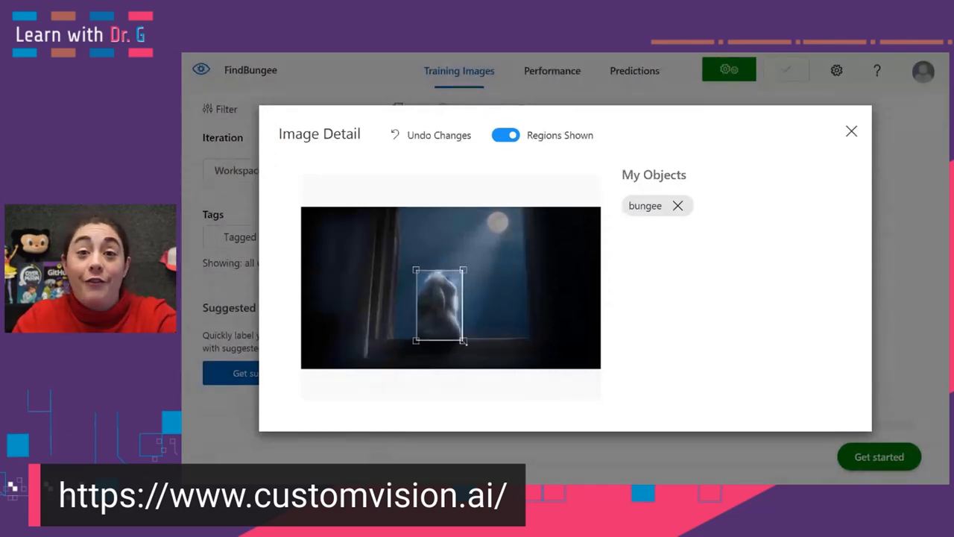
mouse_move(463, 341)
mouse_down()
mouse_move(448, 324)
mouse_move(464, 340)
mouse_up()
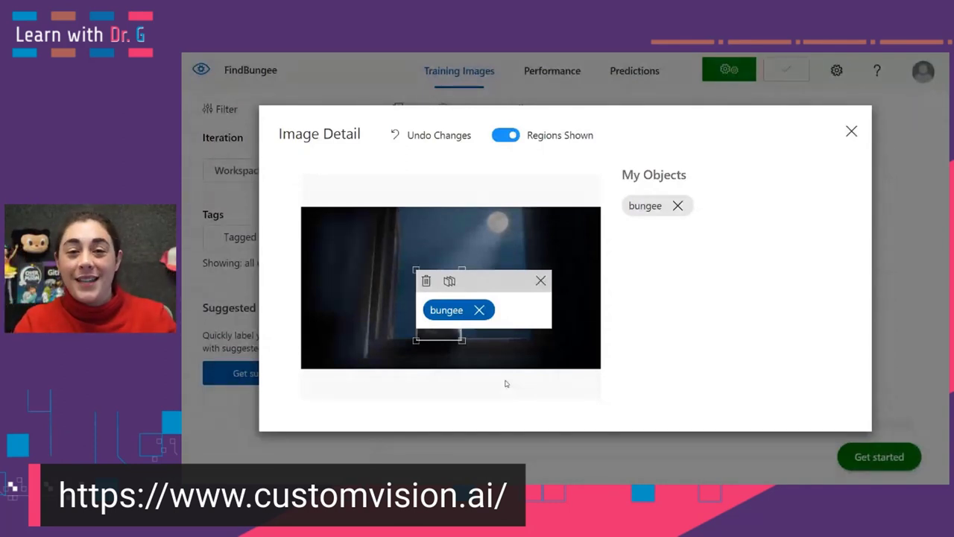
click(505, 383)
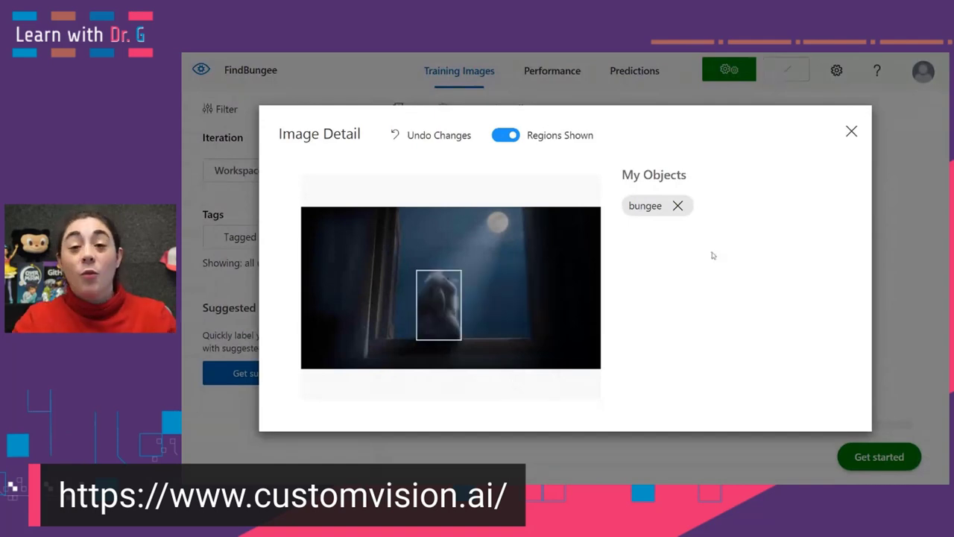
Step: Close the image detail and show the project's tagged images
click(850, 132)
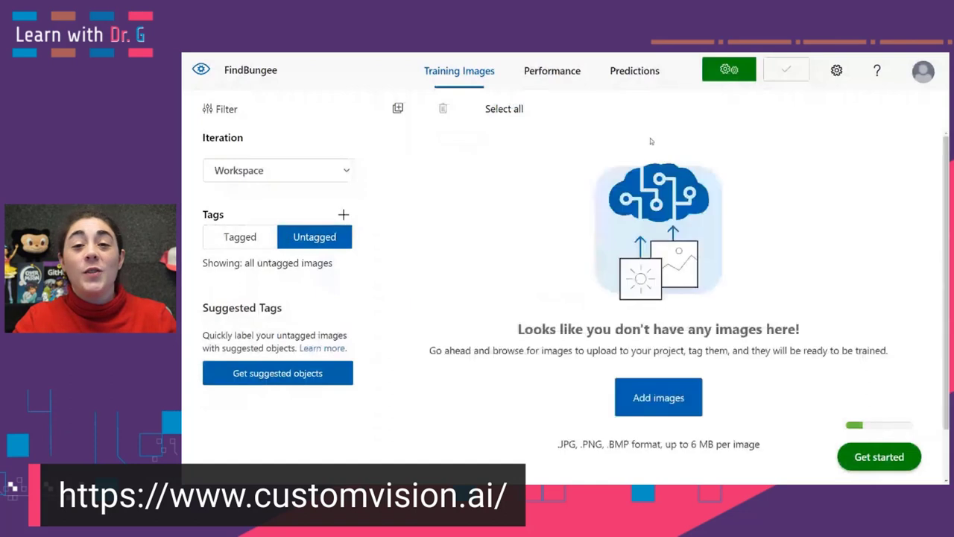
click(251, 237)
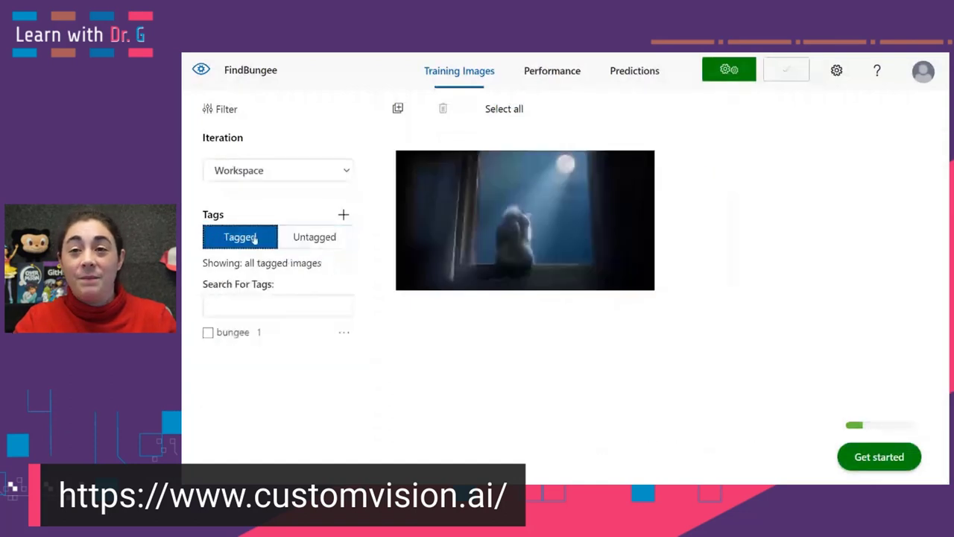
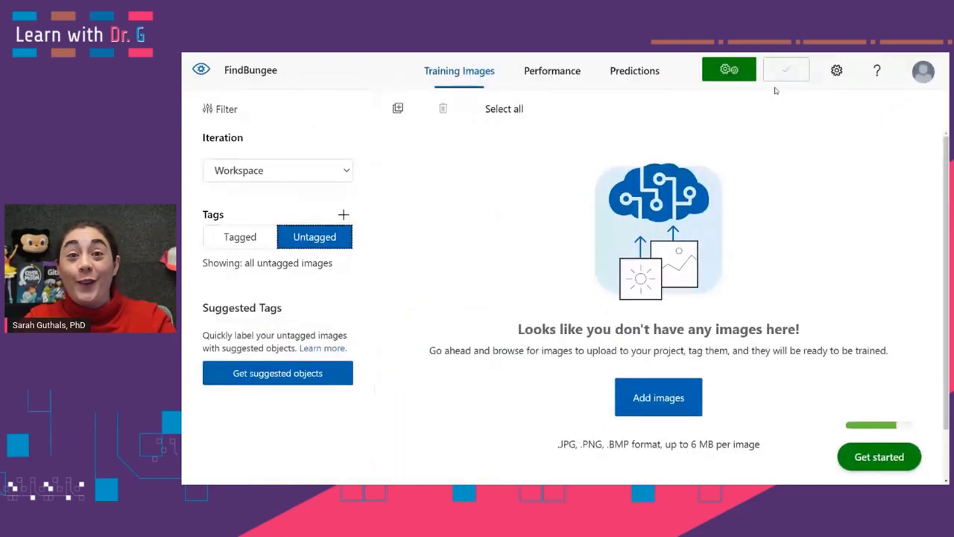
Step: Train the model with Quick Training and examine the Precision, Recall and mAP results
click(786, 72)
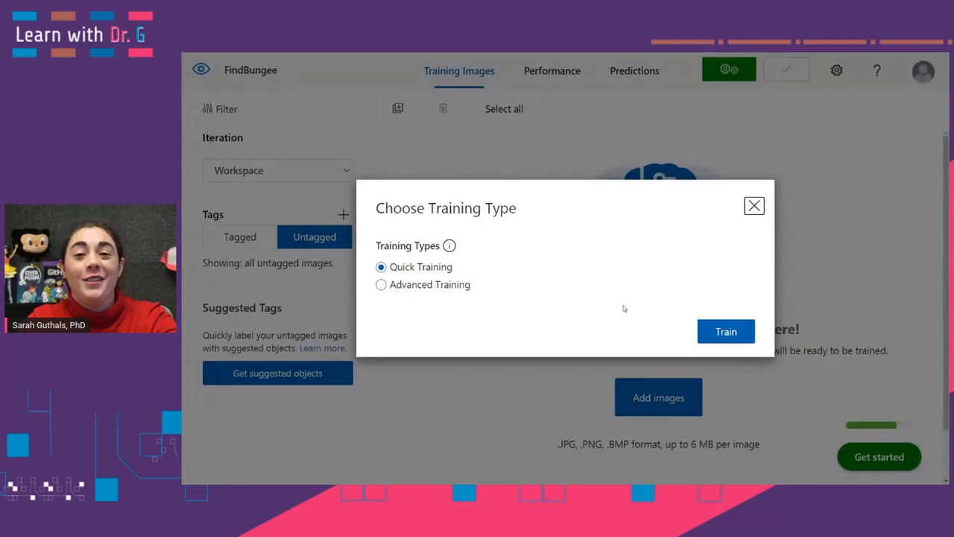
click(704, 331)
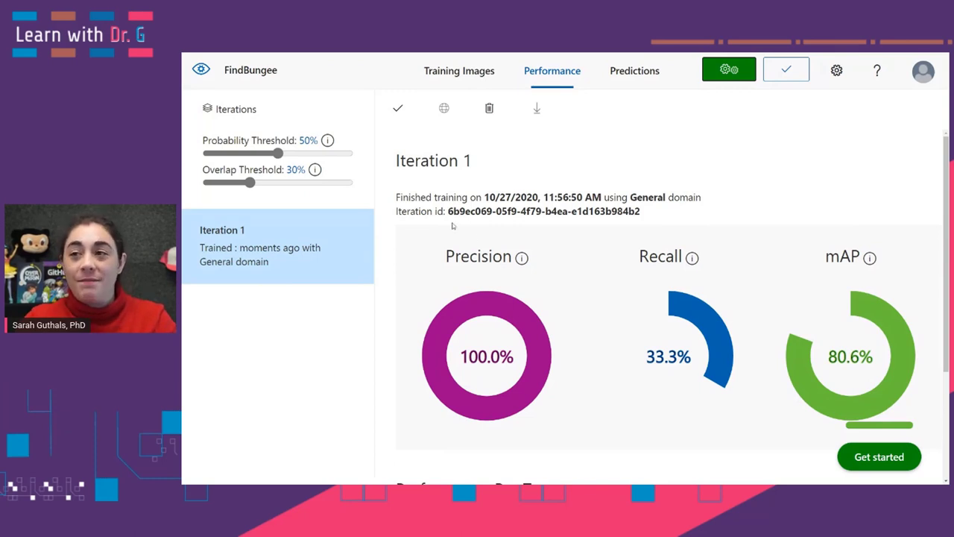
mouse_move(527, 257)
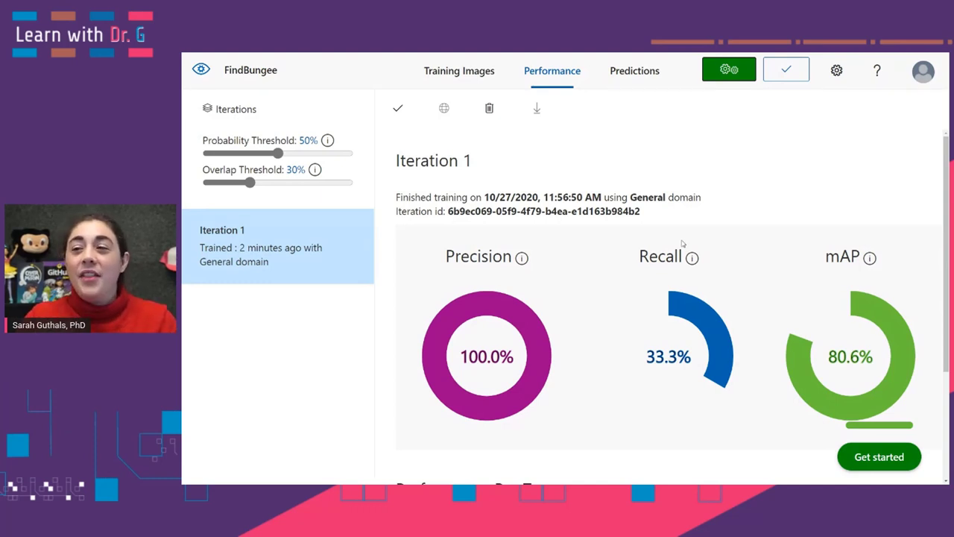
mouse_move(870, 261)
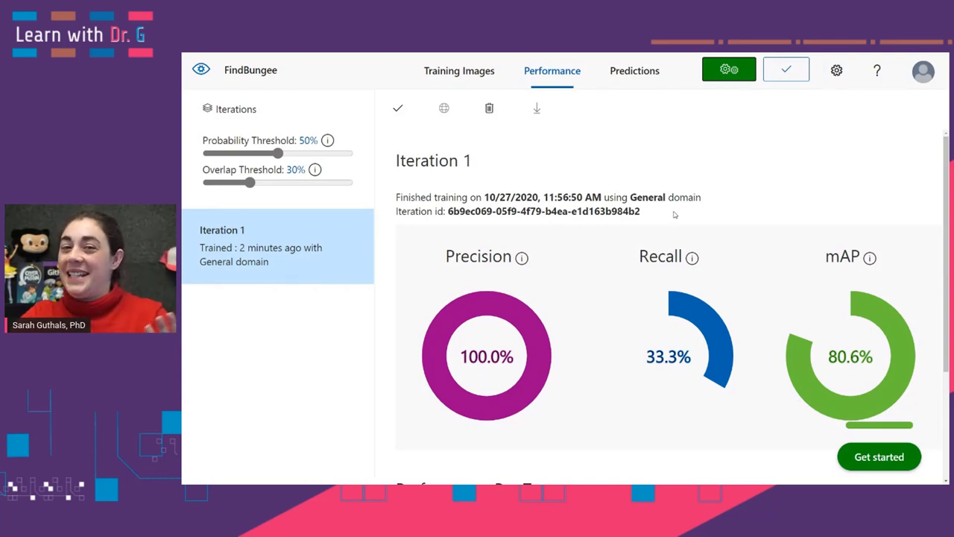
Step: Run a quick test of Iteration 1 on a local image of the sitting white rabbit and inspect each predicted region
click(804, 65)
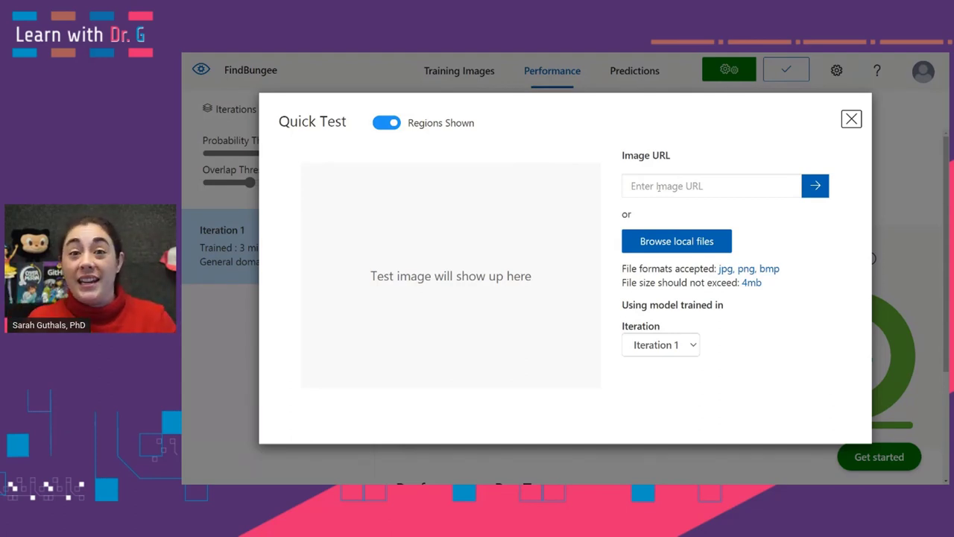
click(654, 241)
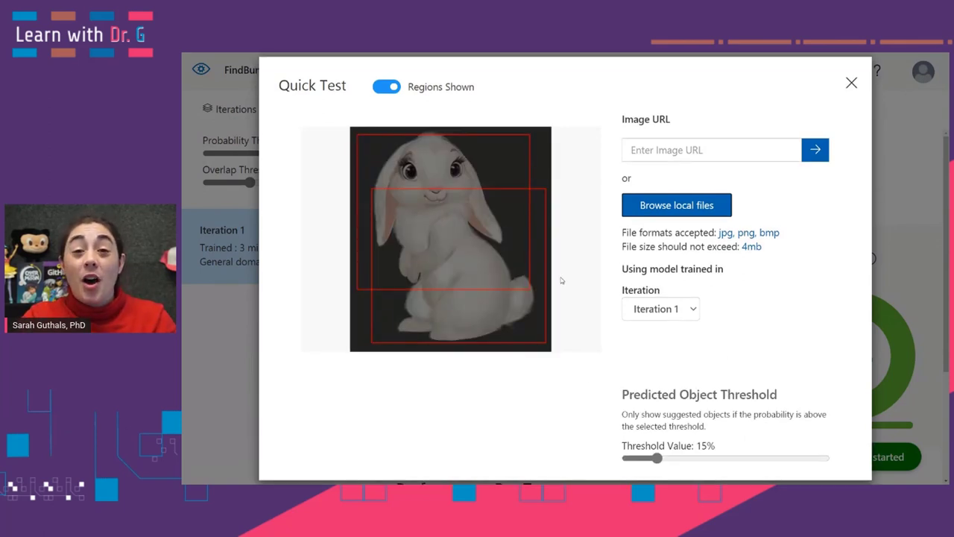
mouse_move(494, 175)
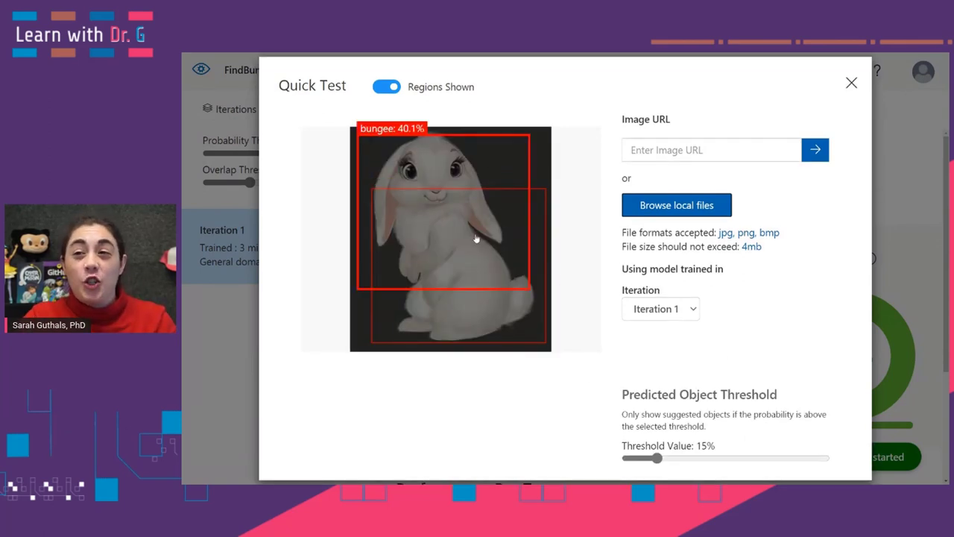
mouse_move(498, 313)
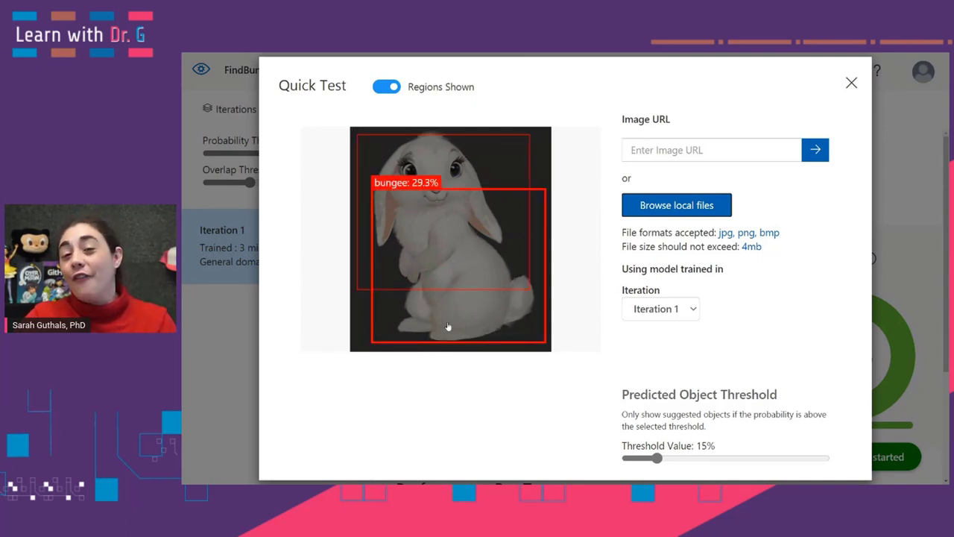
mouse_move(461, 158)
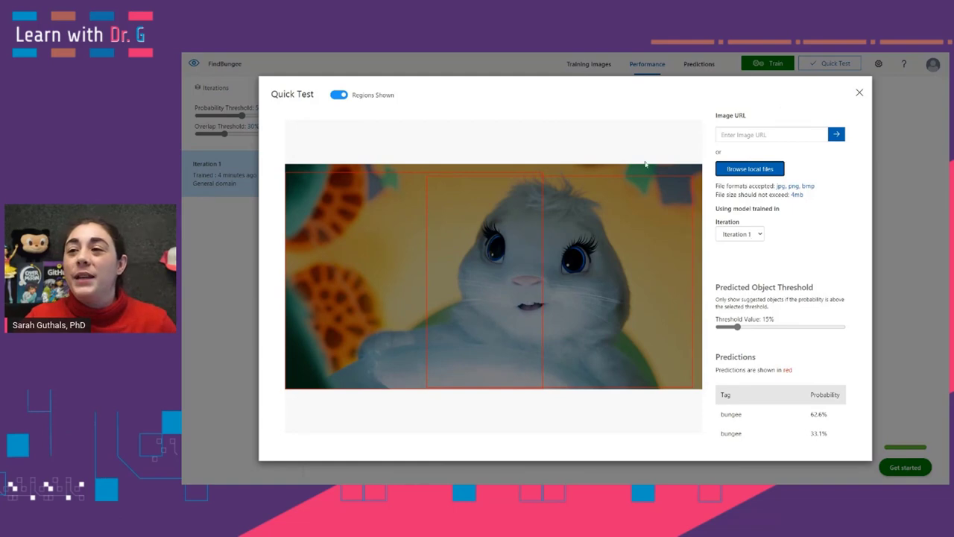
Step: Inspect both predicted regions on the close-up rabbit test image and return to the training images
mouse_move(390, 228)
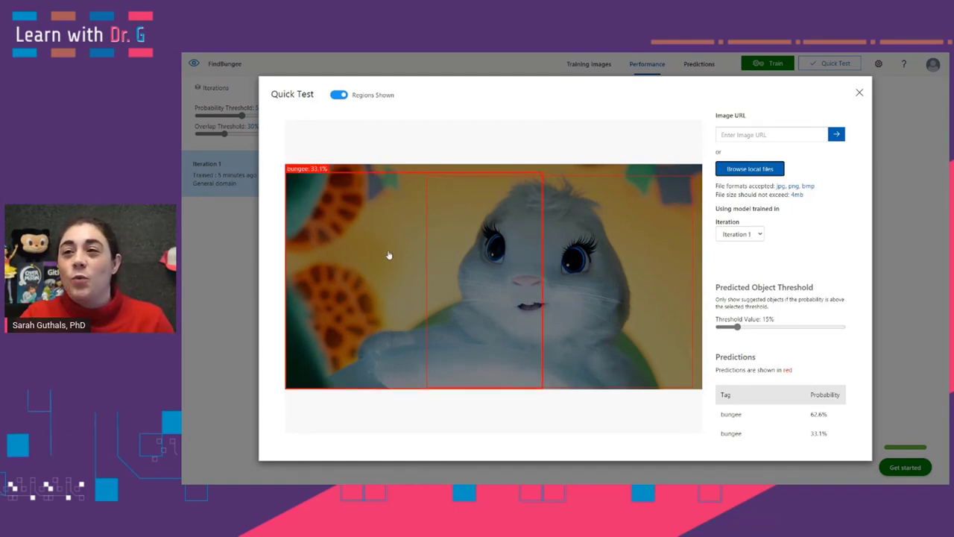
mouse_move(553, 292)
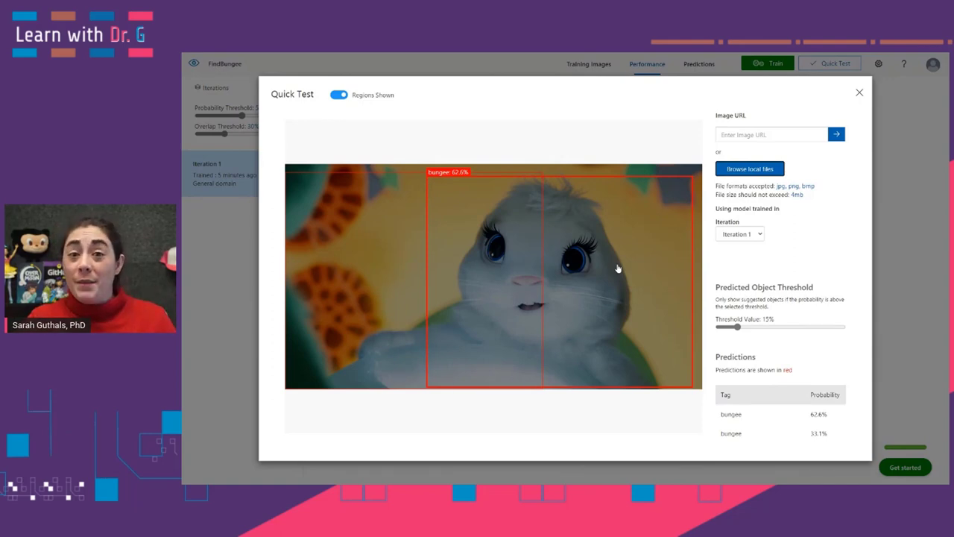
click(599, 72)
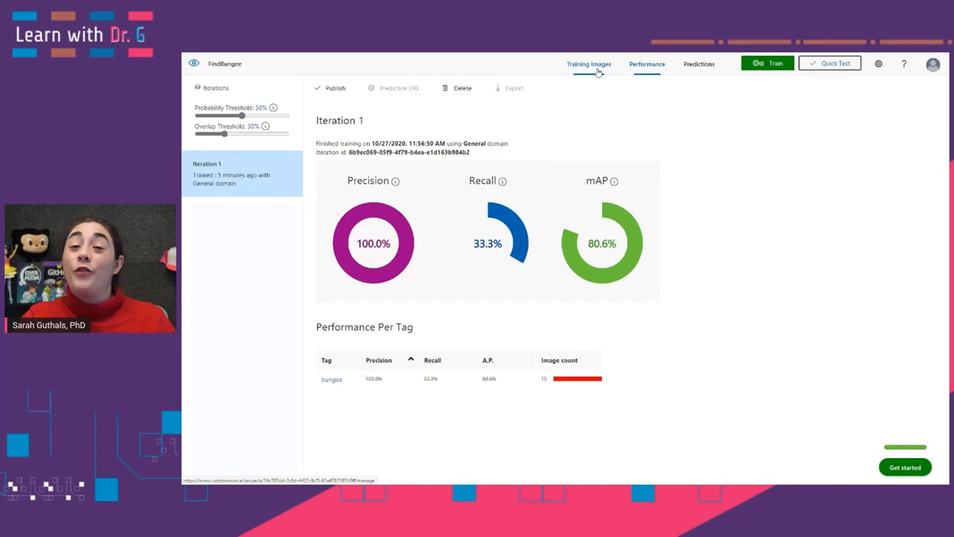
click(596, 67)
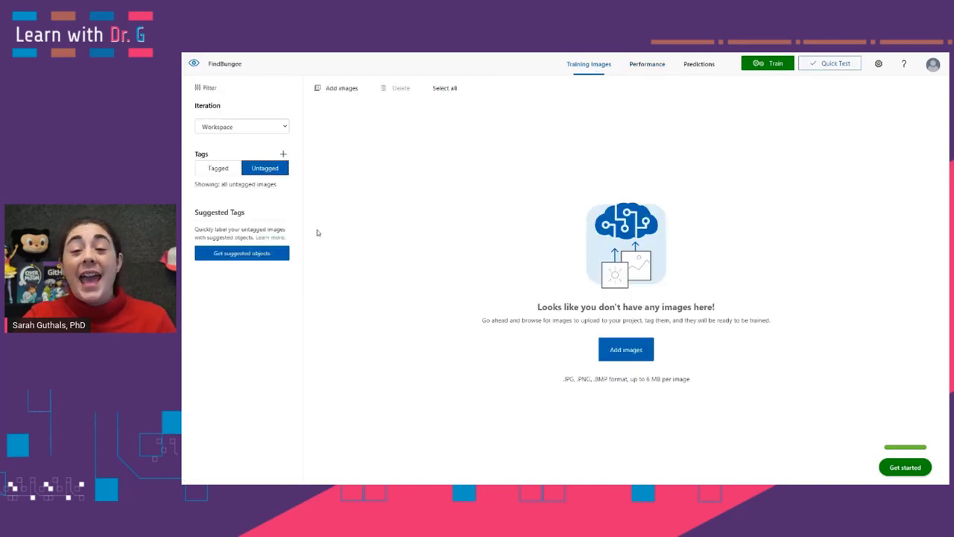
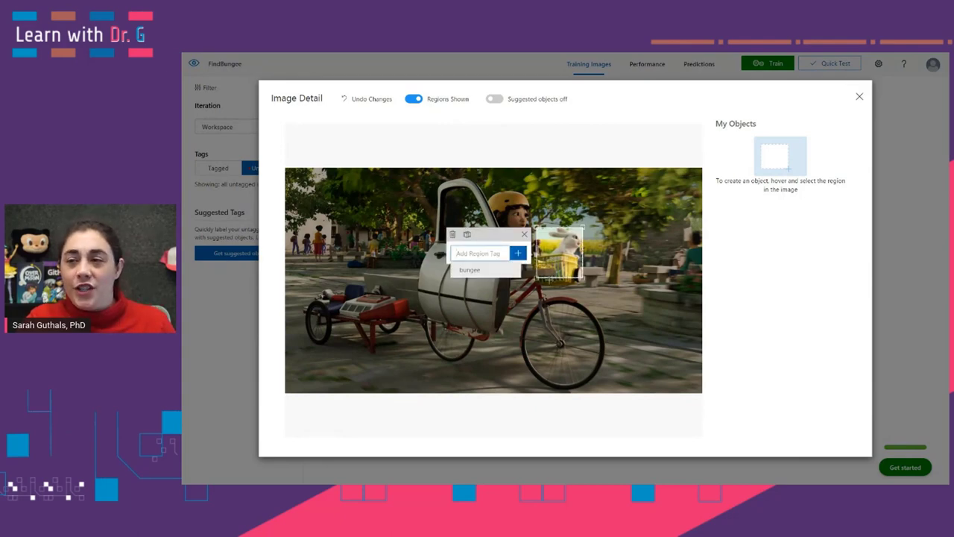
Step: Shrink the region in the bicycle image to fit the rabbit in the basket and tag it "bungee"
drag(535, 279, 549, 256)
click(482, 271)
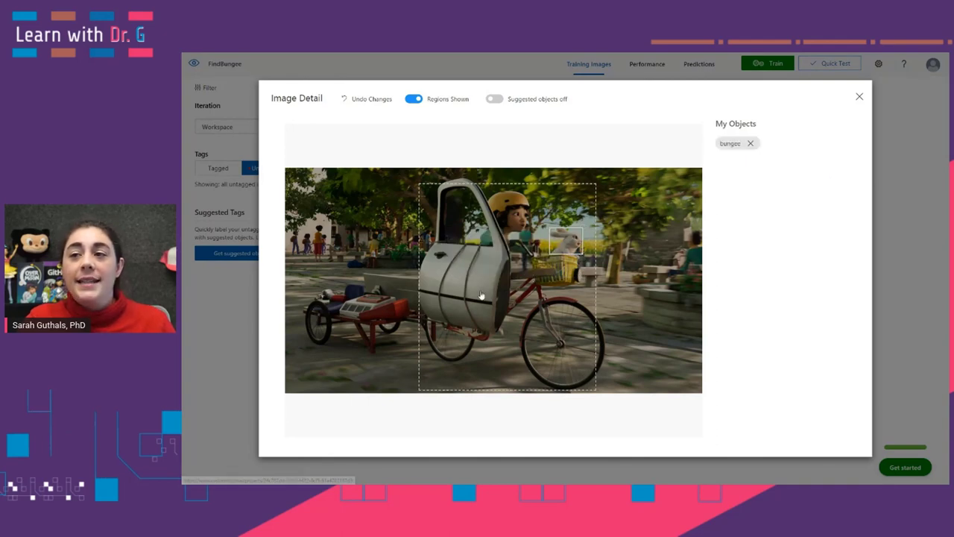
Step: Mark a region around the helmeted girl's head in the bicycle image and tag it "notbungee"
click(520, 226)
drag(488, 263, 499, 232)
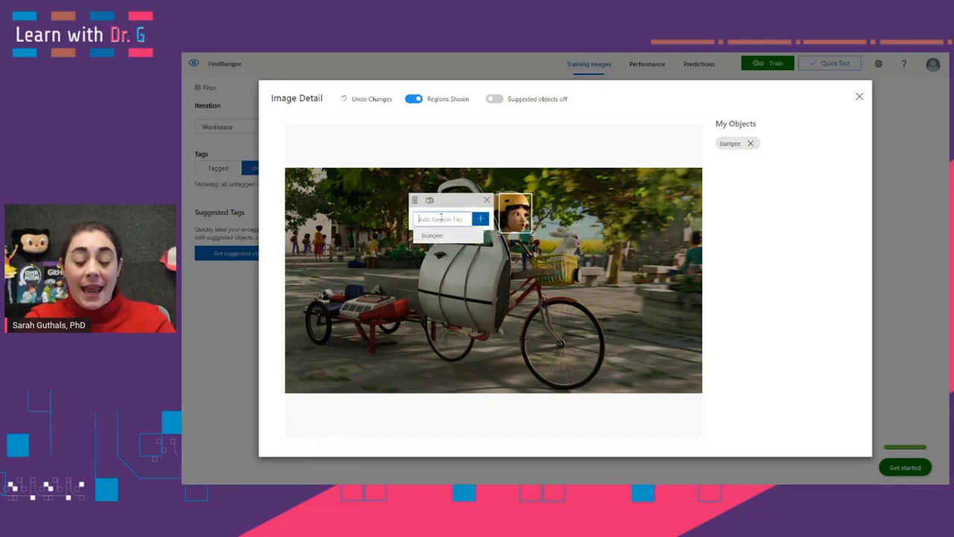
text(notbungee)
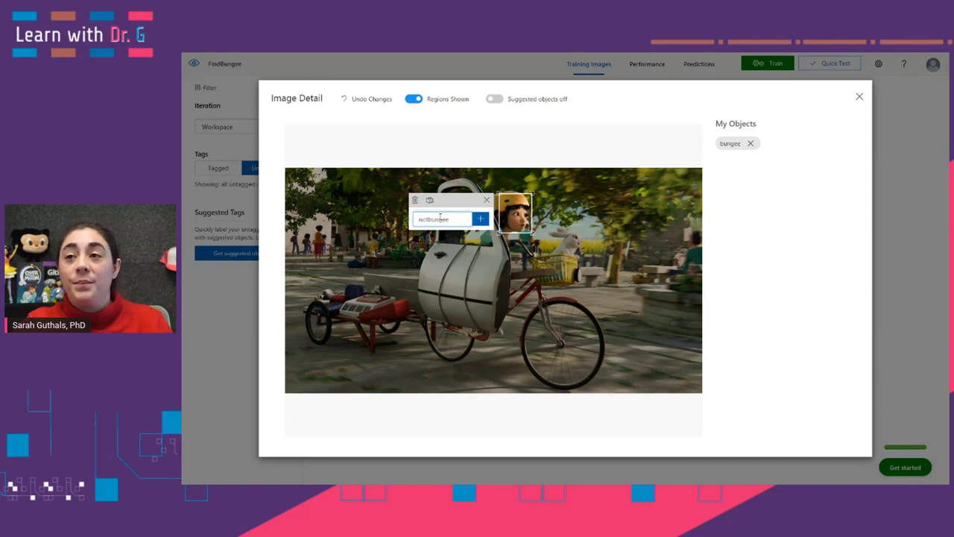
click(480, 219)
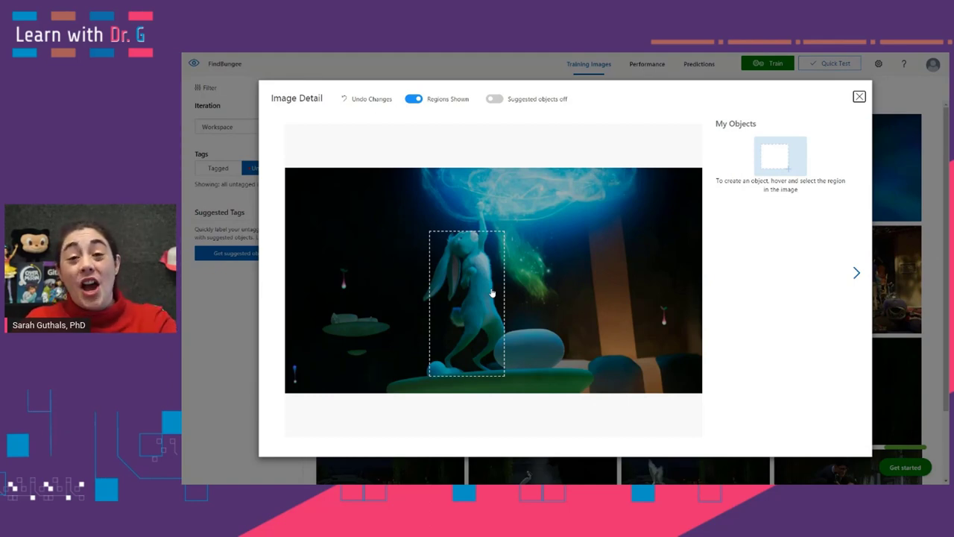
Step: Select the suggested region around the blue-lit rabbit standing beneath the glowing swirl
click(492, 293)
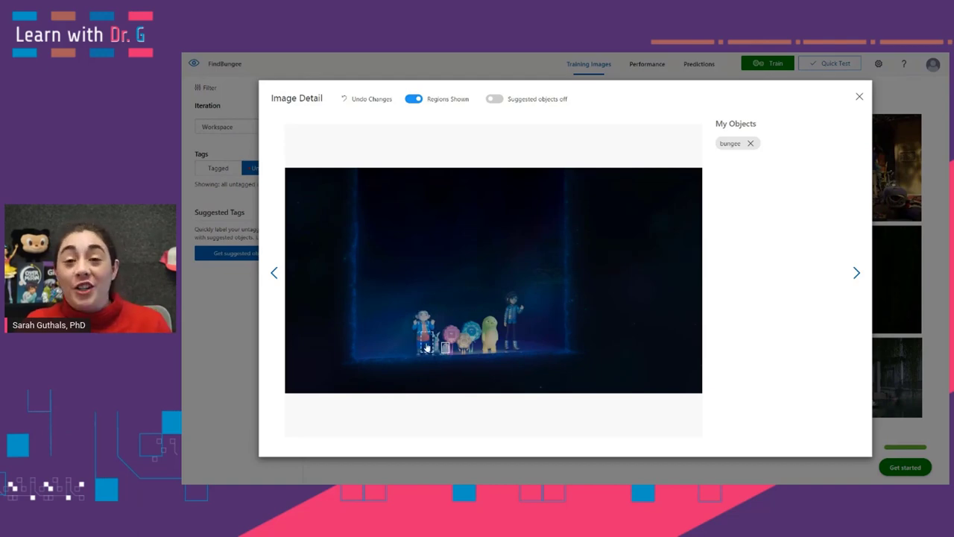
Step: In the group image, tag the leftmost character's head "notbungee" and mark a region around the small rabbit beside it
click(425, 346)
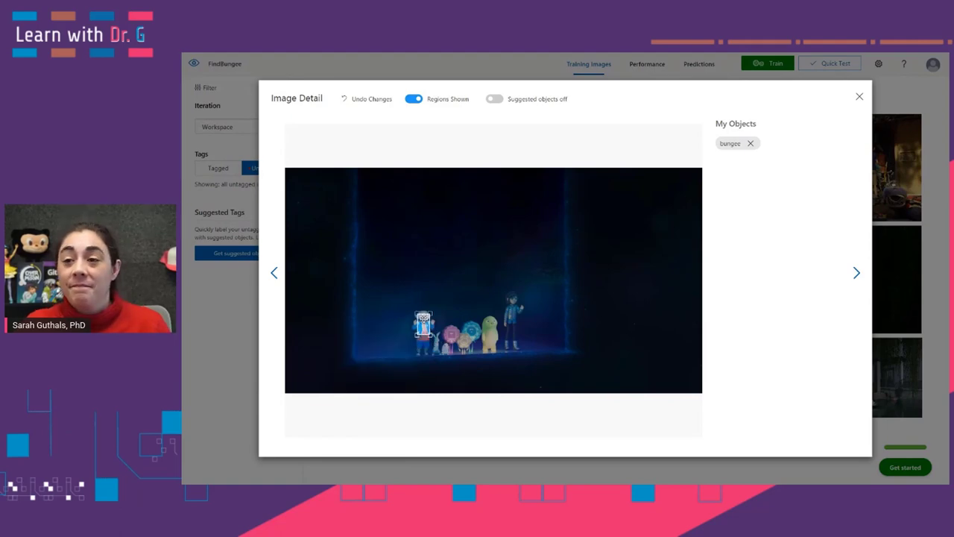
drag(415, 309, 430, 356)
click(351, 368)
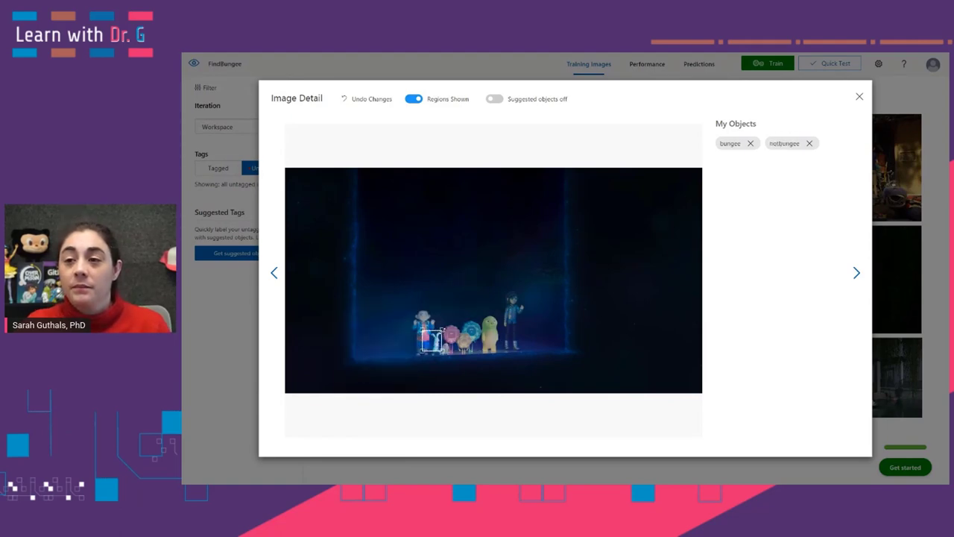
click(442, 369)
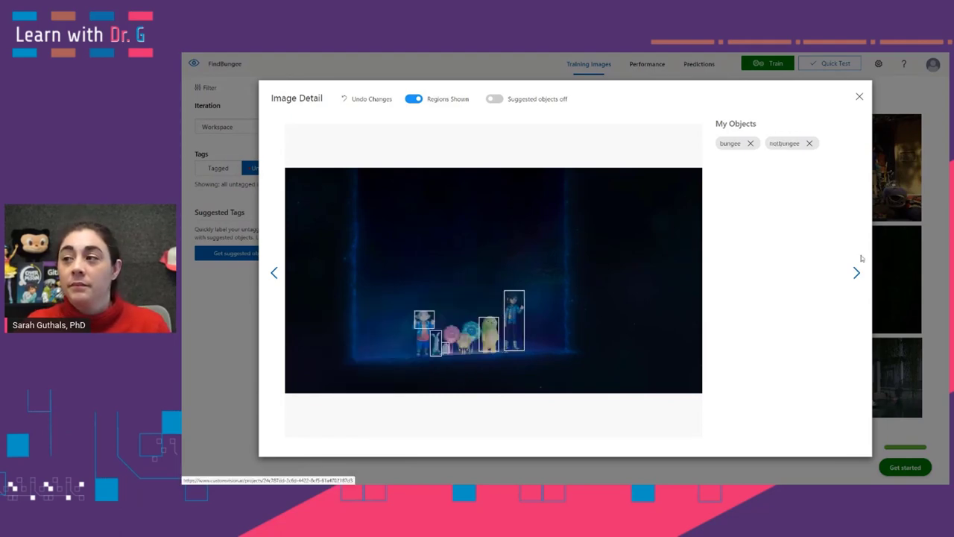
Step: Move on through the untagged images and select the suggested region around the white water lily
click(856, 273)
click(481, 305)
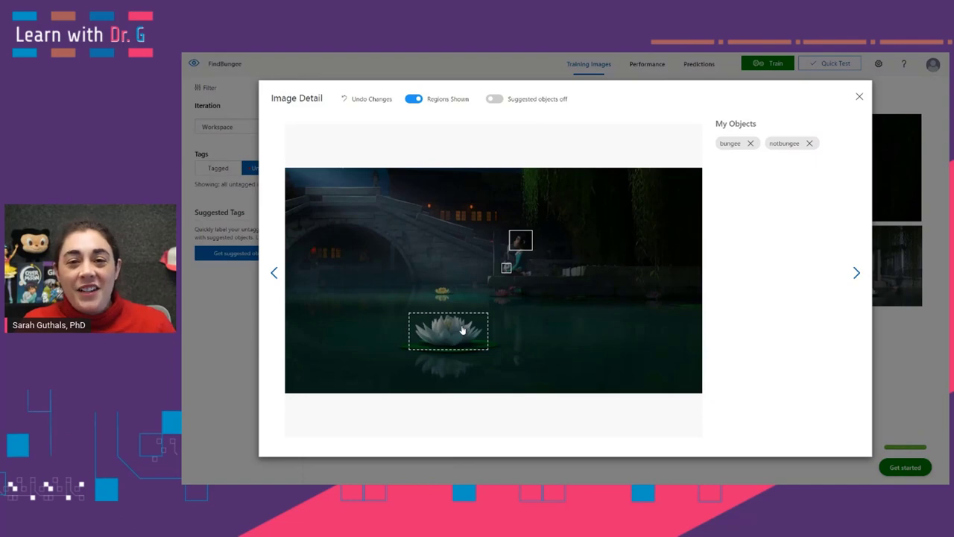
click(462, 329)
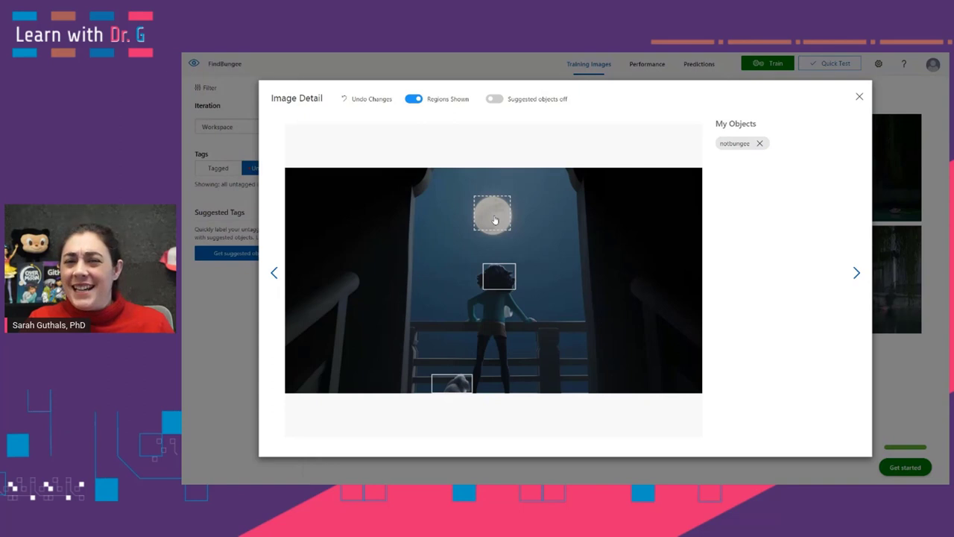
Step: Open the suggested region around the moon and dismiss it without assigning a tag
click(494, 220)
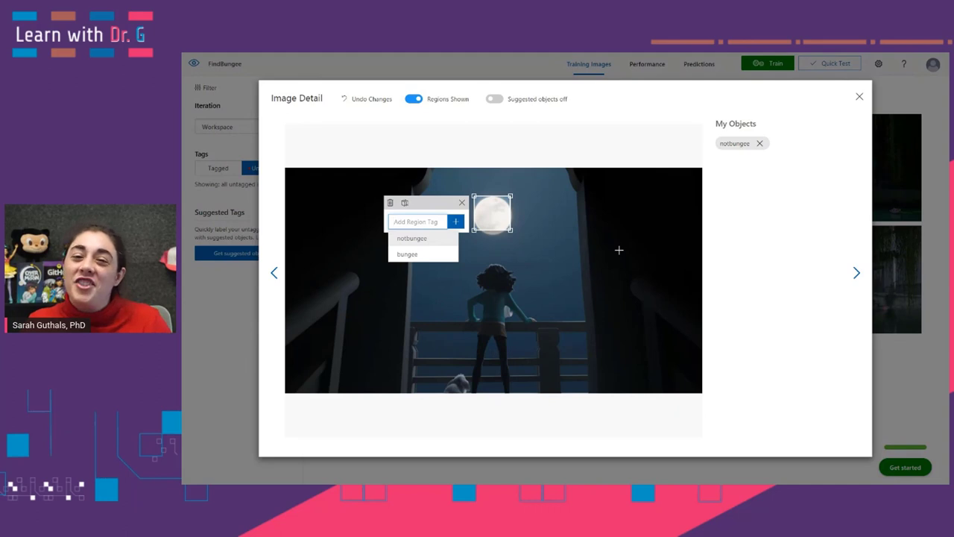
key(Escape)
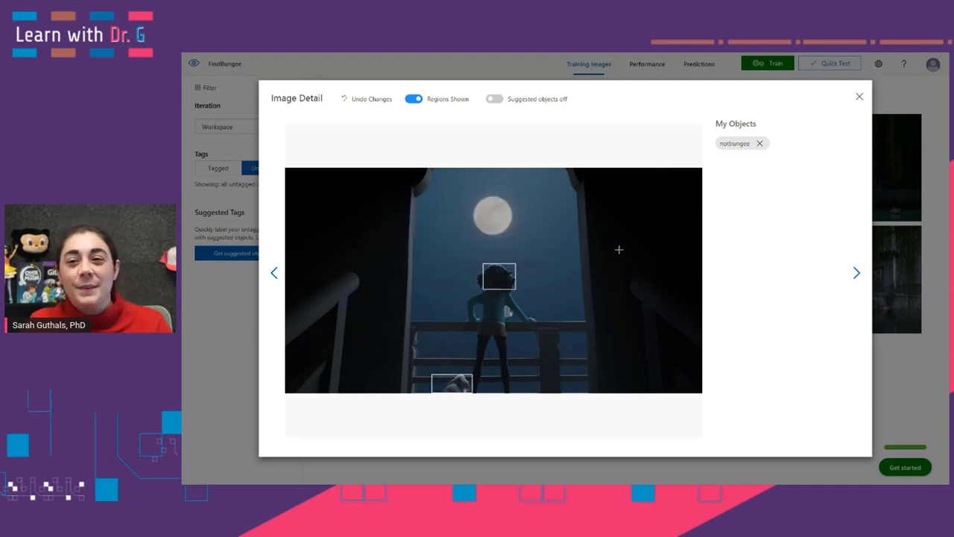
Step: In the dark pier image, enlarge the suggested region to fit the heron and tag it "notbungee"
key(Right)
click(452, 256)
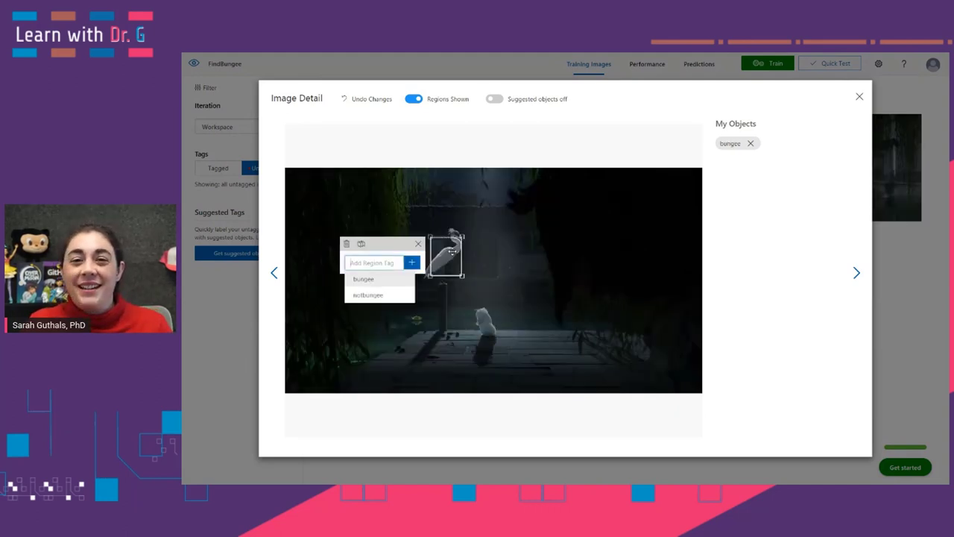
drag(462, 237, 468, 223)
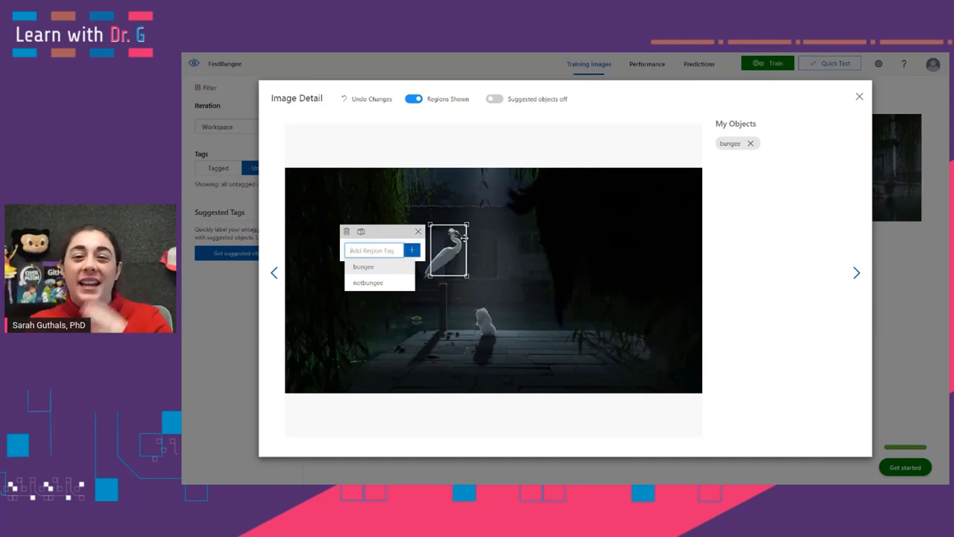
click(370, 284)
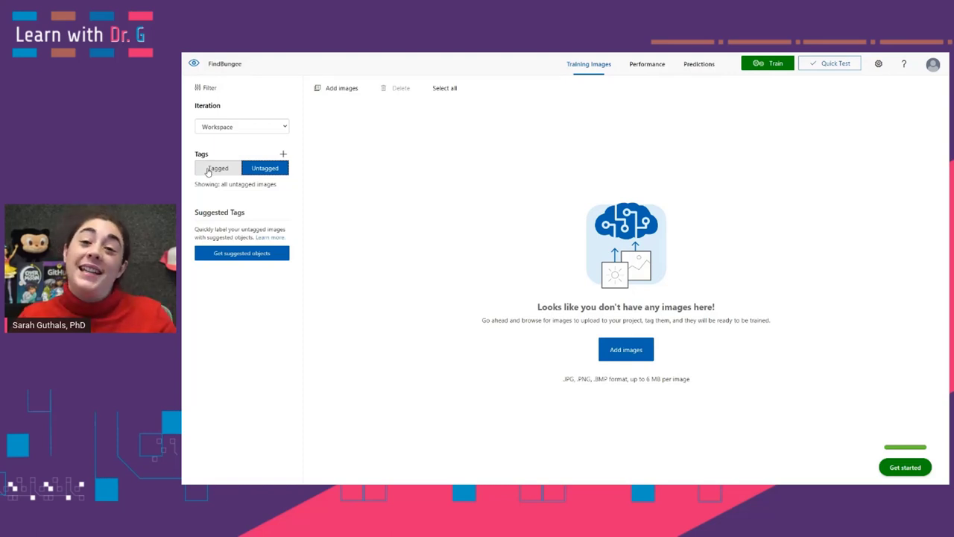
Step: Check the tagged and untagged images and train the model again with Quick Training
click(210, 169)
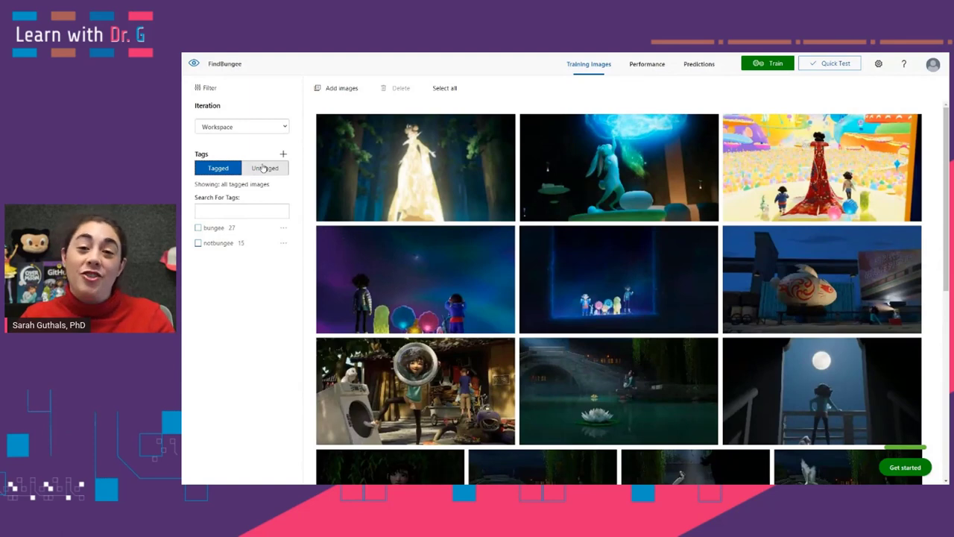
click(263, 169)
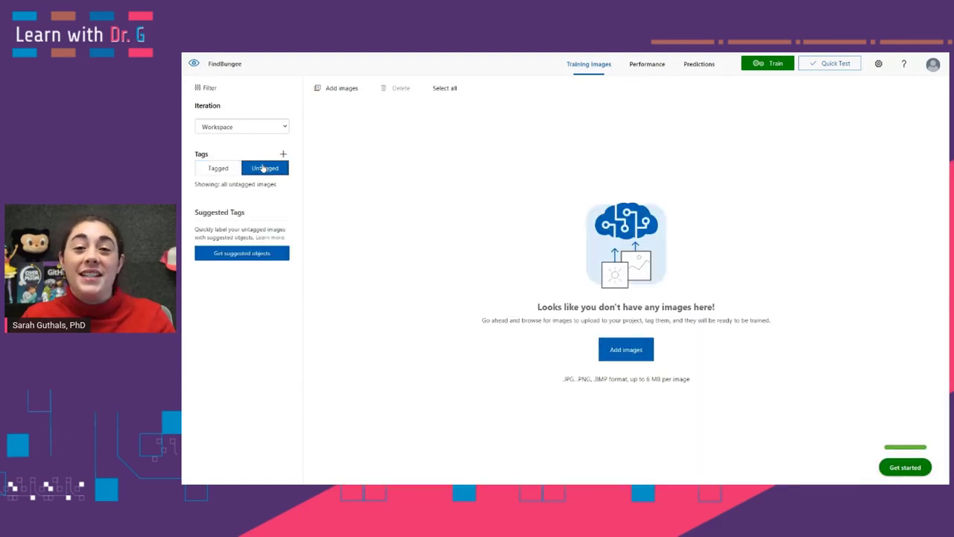
click(766, 64)
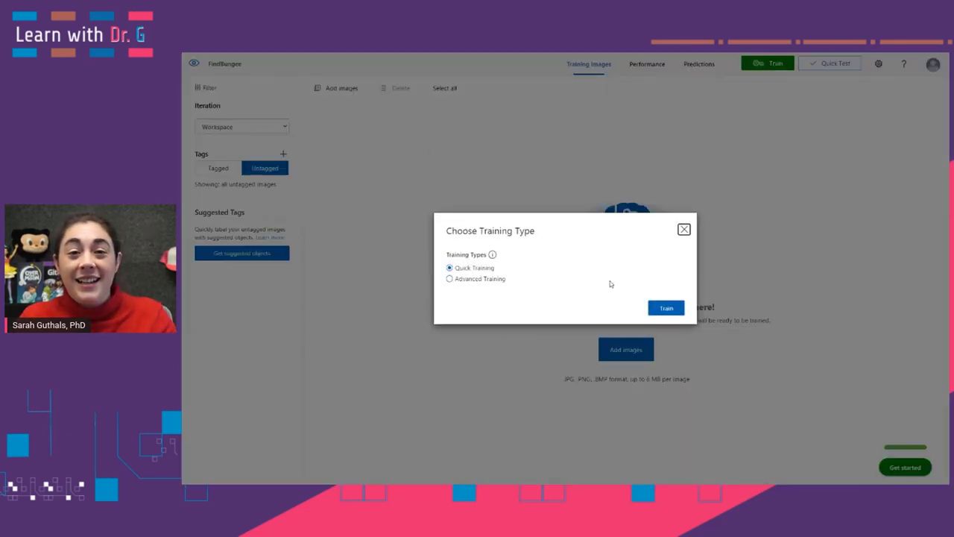
click(667, 308)
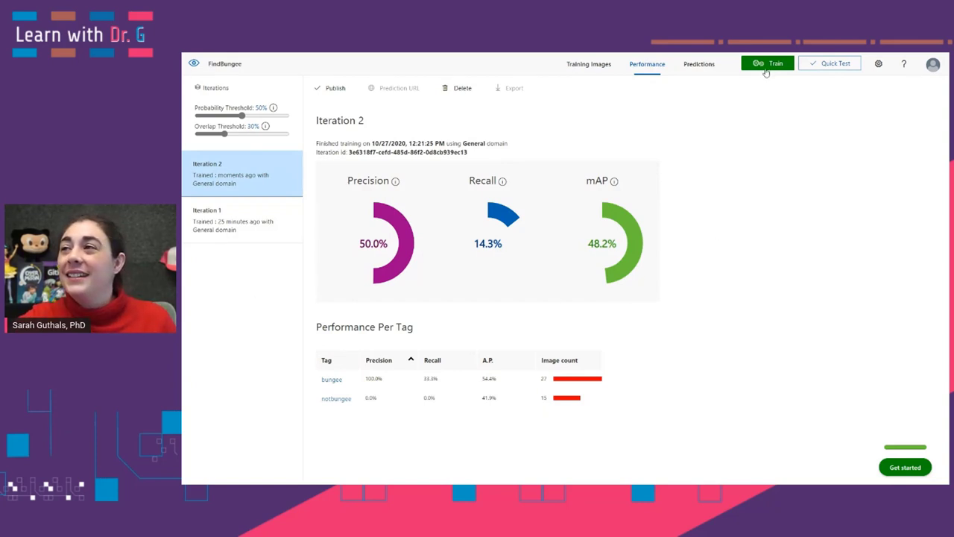
Step: Run a quick test of Iteration 2 on a local image of the rabbit facing the girl and inspect the predicted region
click(835, 64)
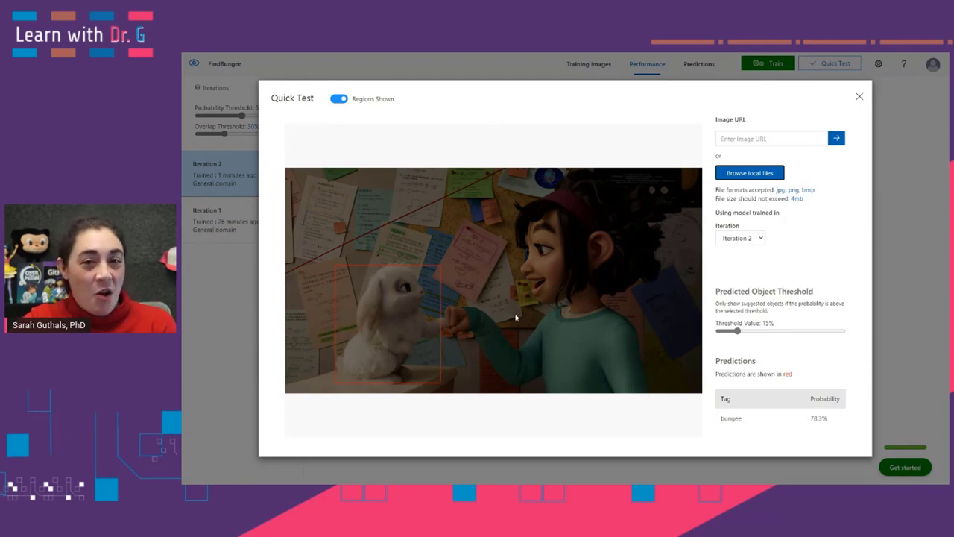
mouse_move(410, 301)
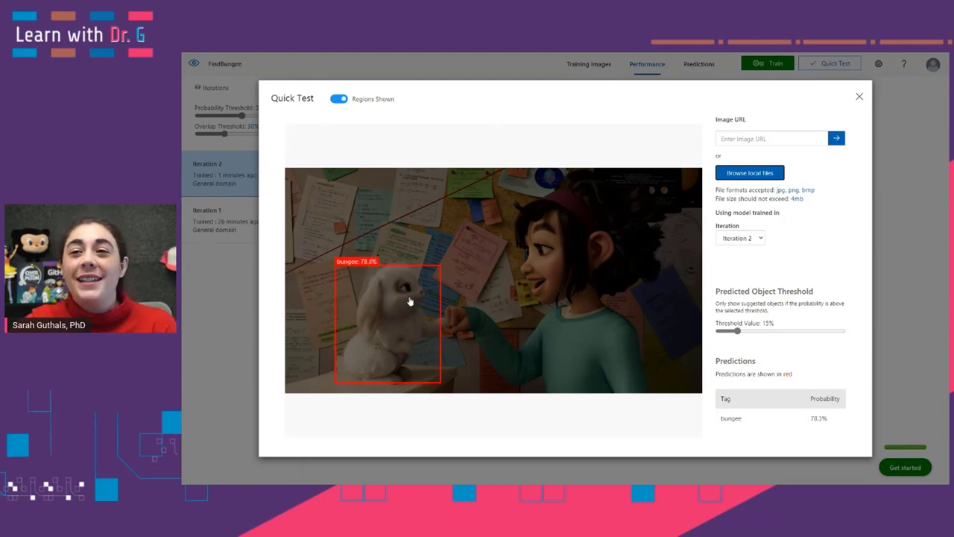